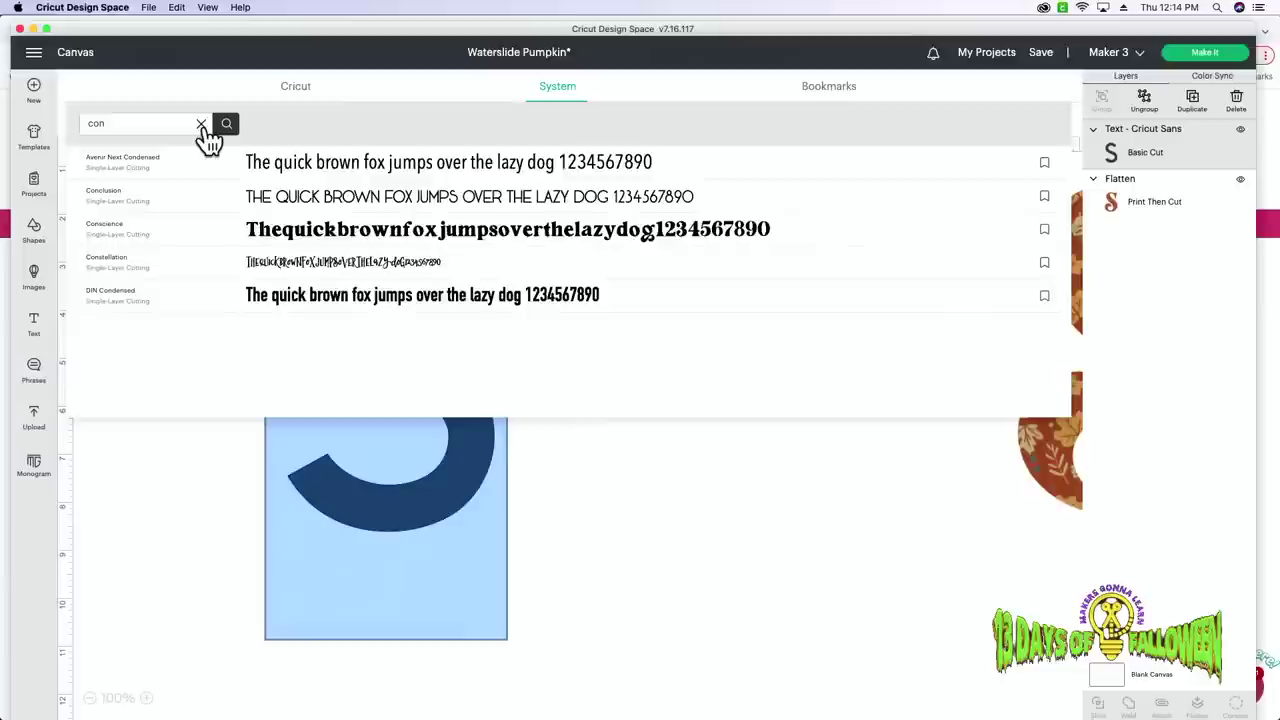
# Change the S text's font to the system font Conscience and move the letter slightly up and to the left.
pyautogui.click(201, 125)
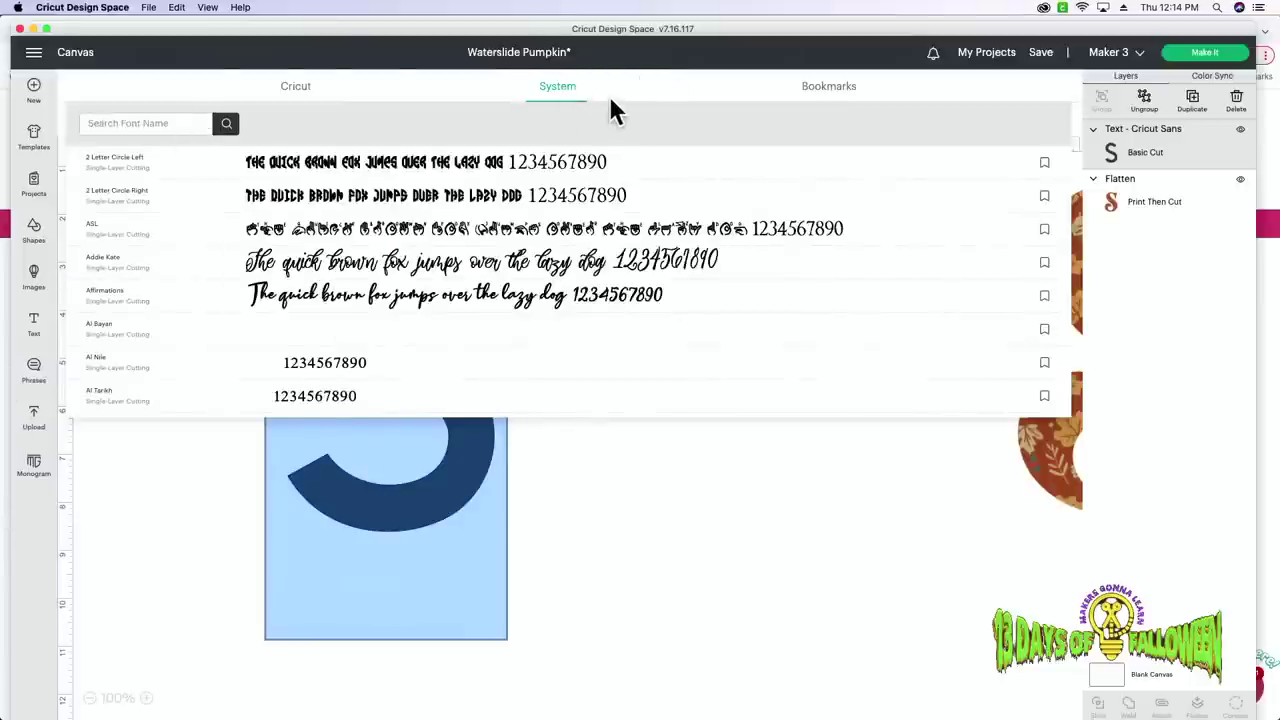
pyautogui.click(303, 91)
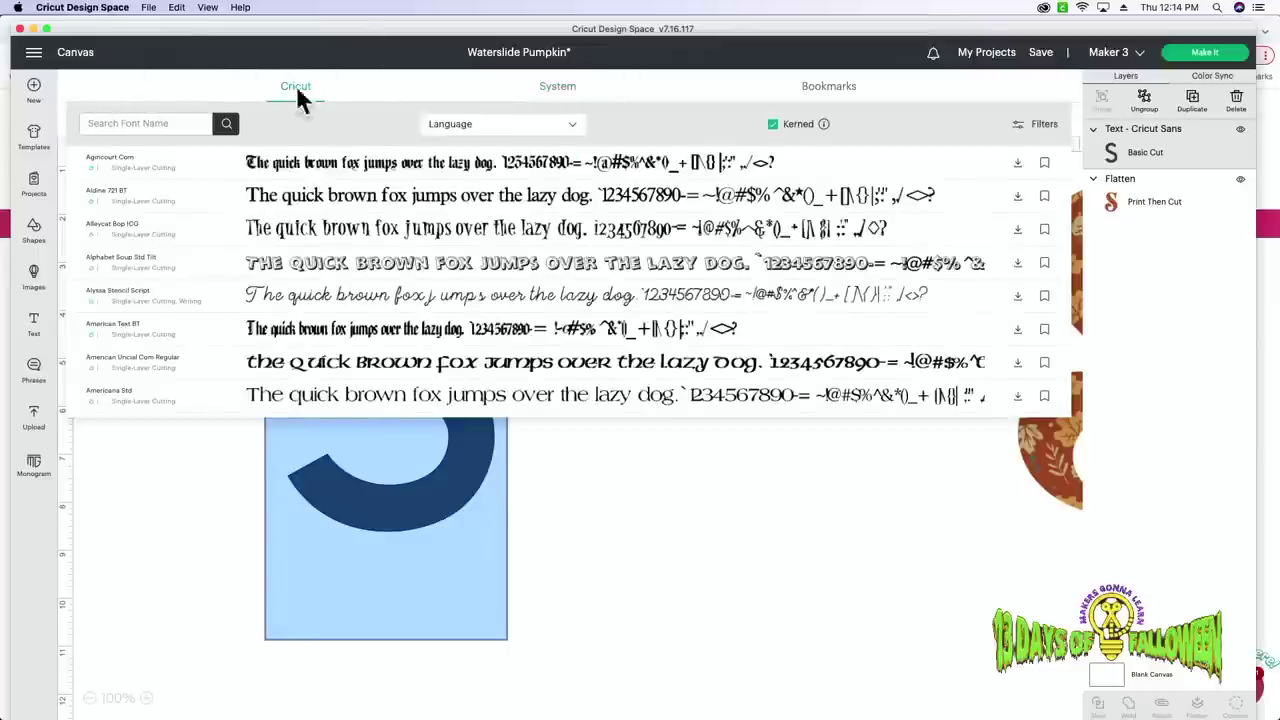
pyautogui.click(571, 92)
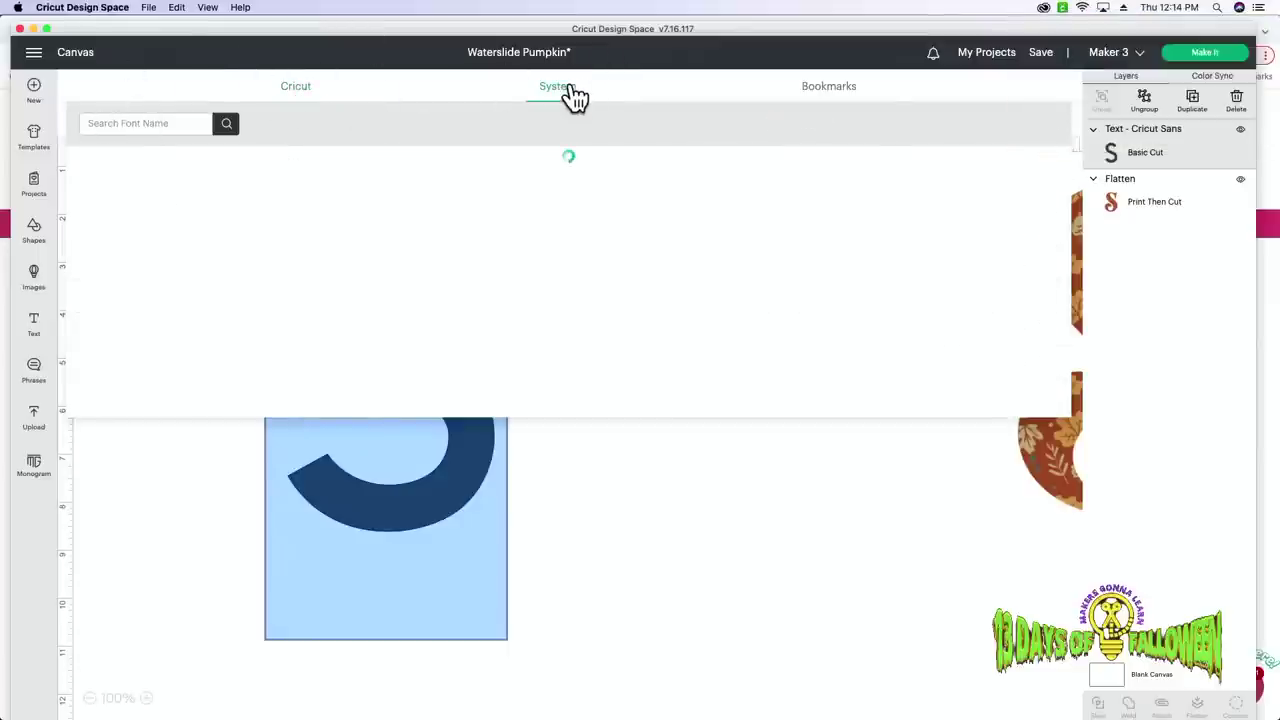
pyautogui.click(182, 122)
pyautogui.write('consicen')
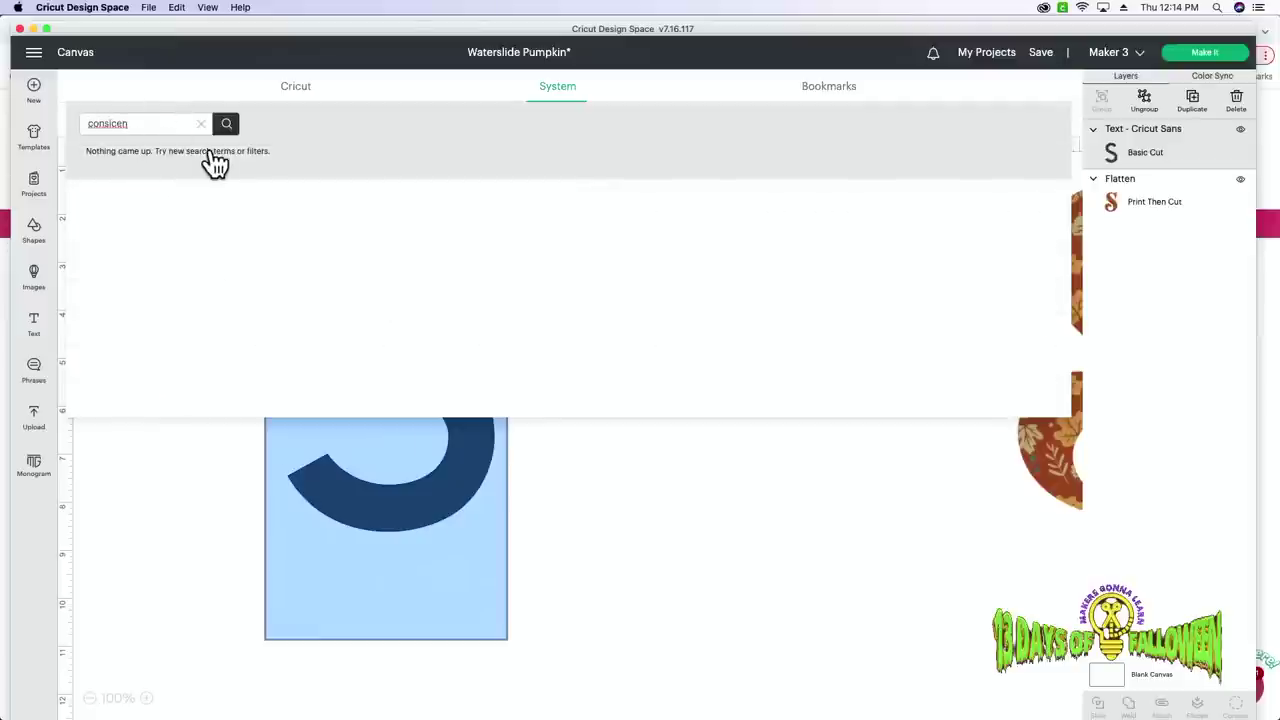
pyautogui.press('BackSpace')
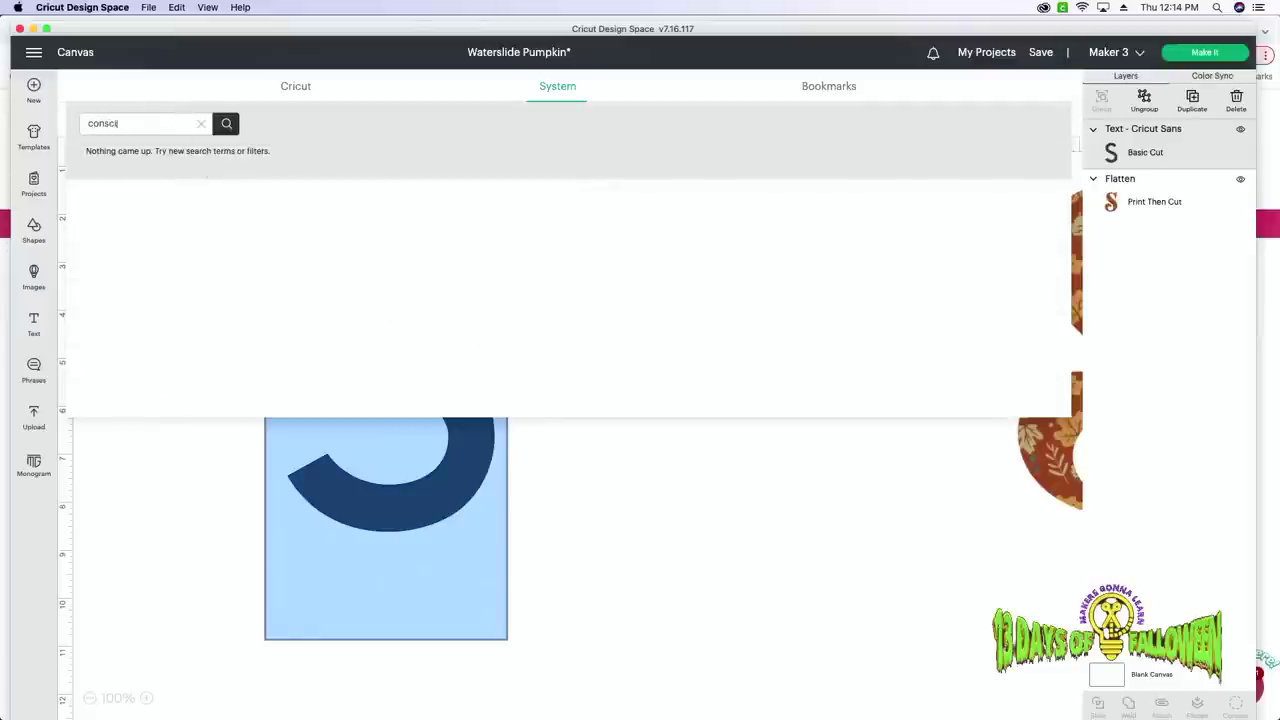
pyautogui.write('ence')
pyautogui.click(270, 166)
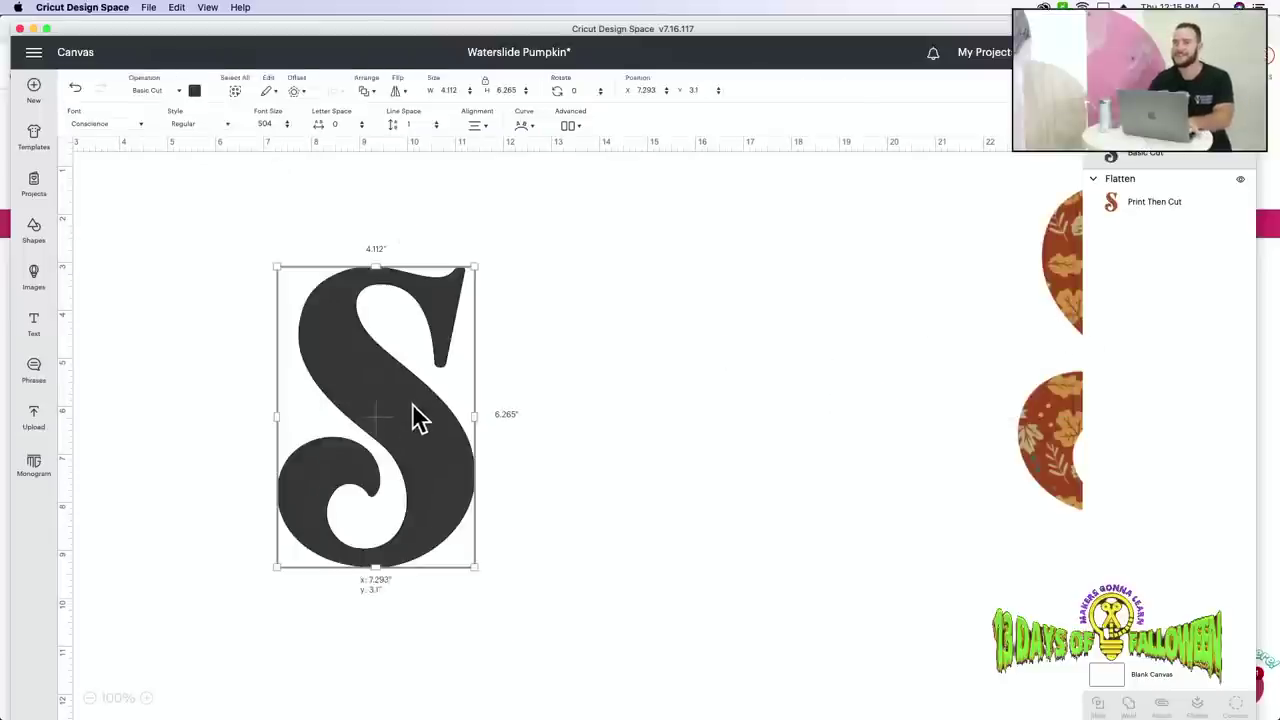
pyautogui.moveTo(414, 414); pyautogui.dragTo(400, 365)
# Duplicate the Conscience S and change the copy's font to the system font Addie Kate.
pyautogui.click(1075, 271)
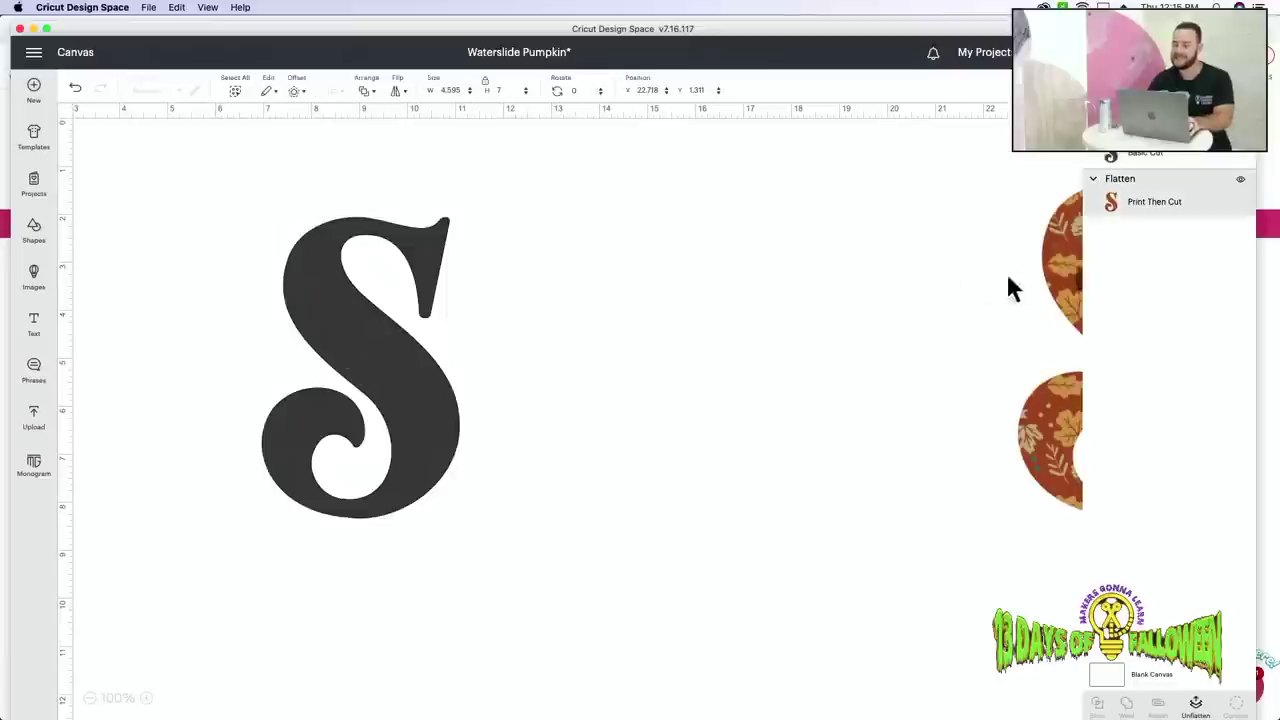
pyautogui.scroll(-10, 1030, 285)
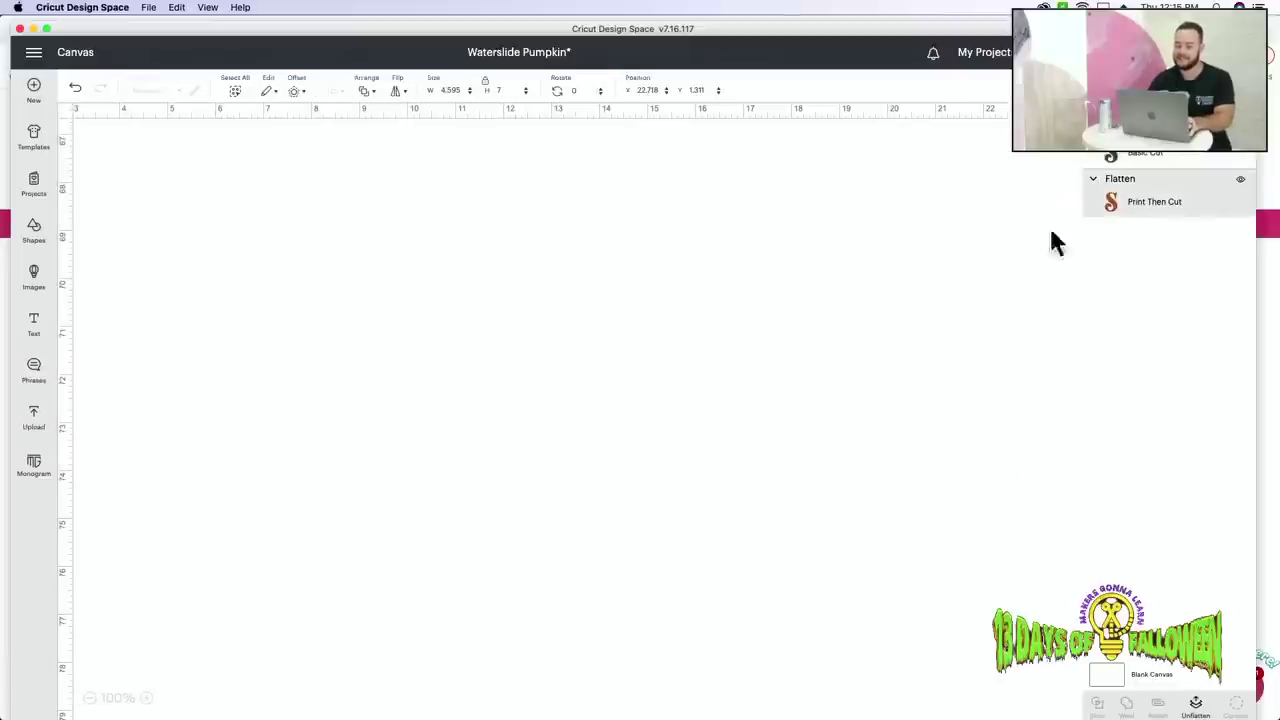
pyautogui.click(1135, 155)
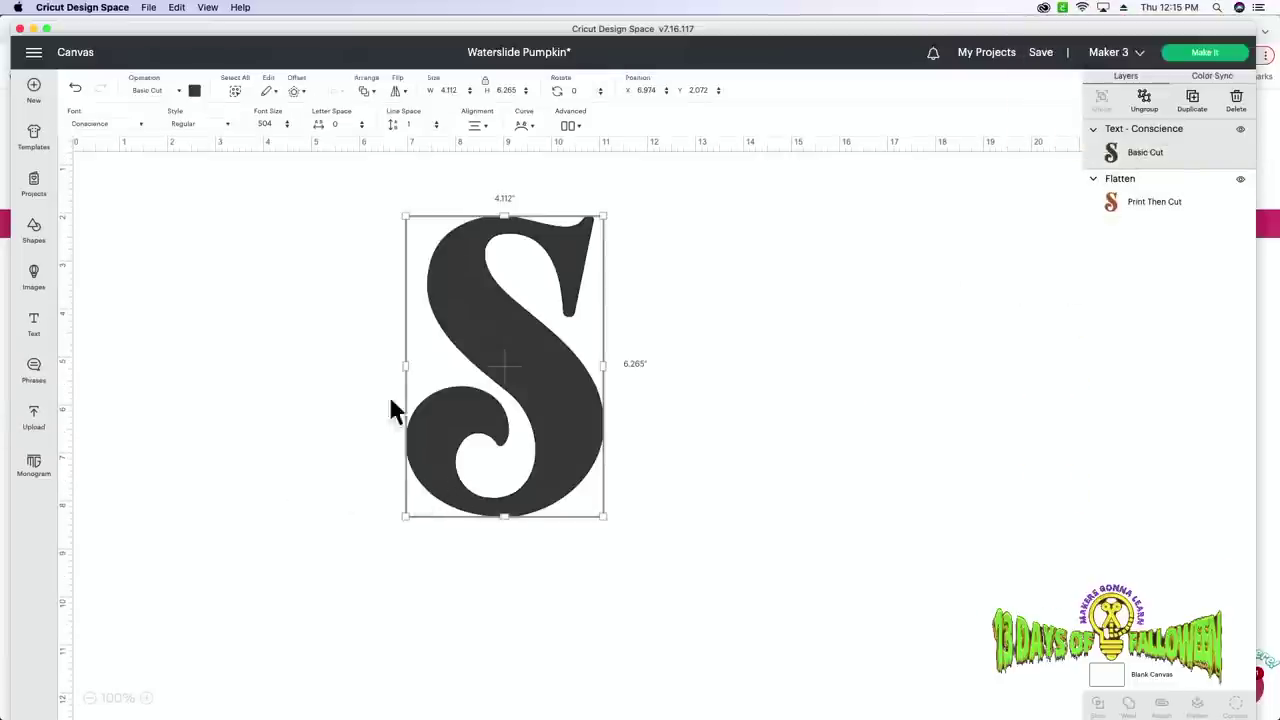
pyautogui.click(1195, 102)
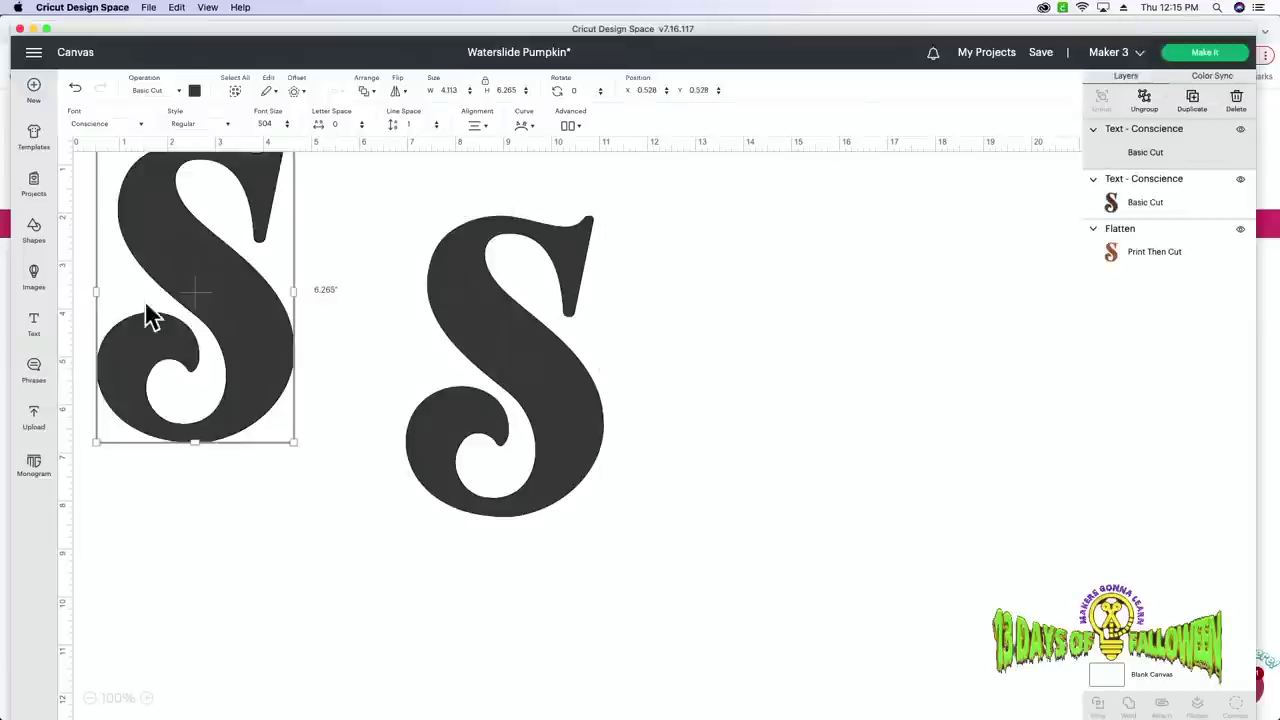
pyautogui.click(103, 125)
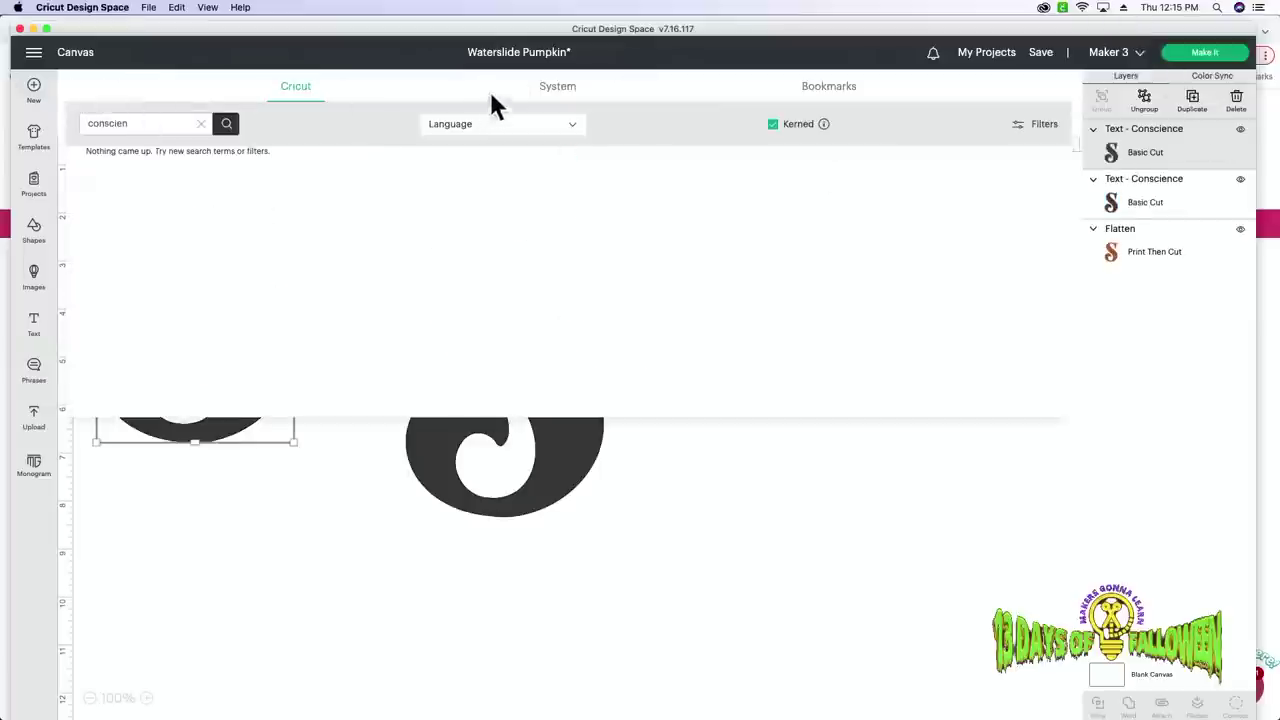
pyautogui.click(553, 97)
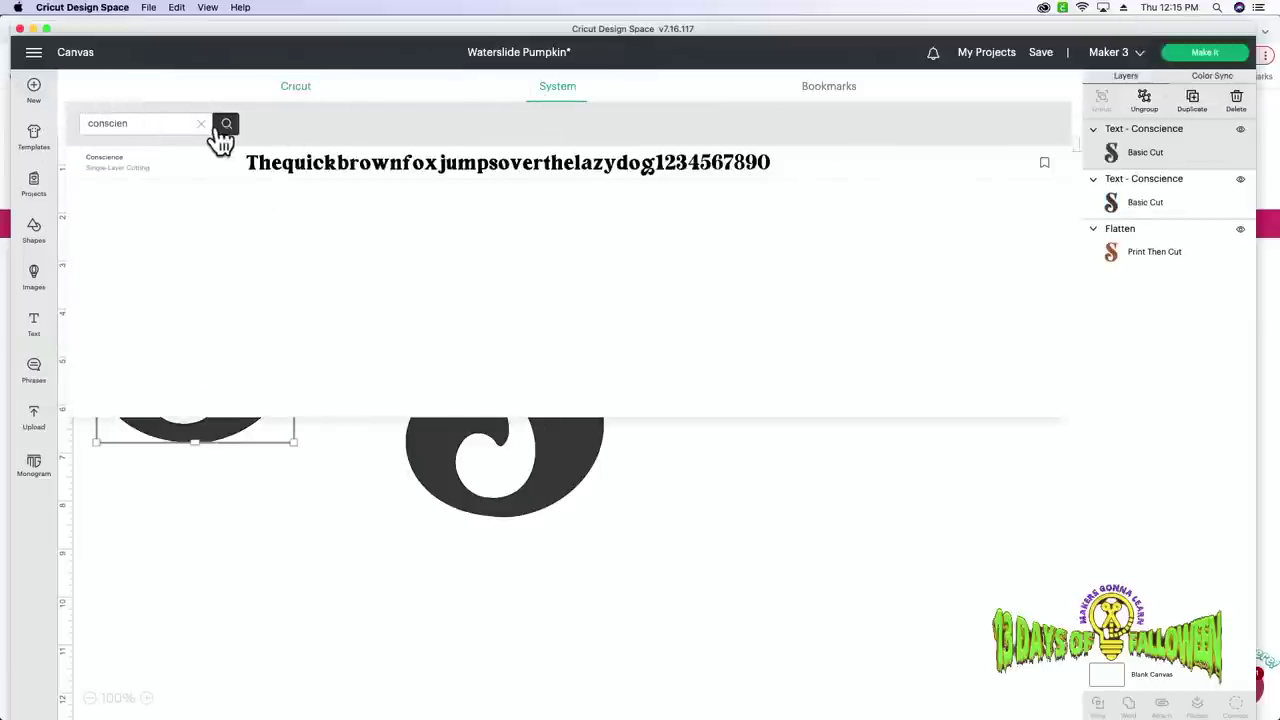
pyautogui.click(201, 123)
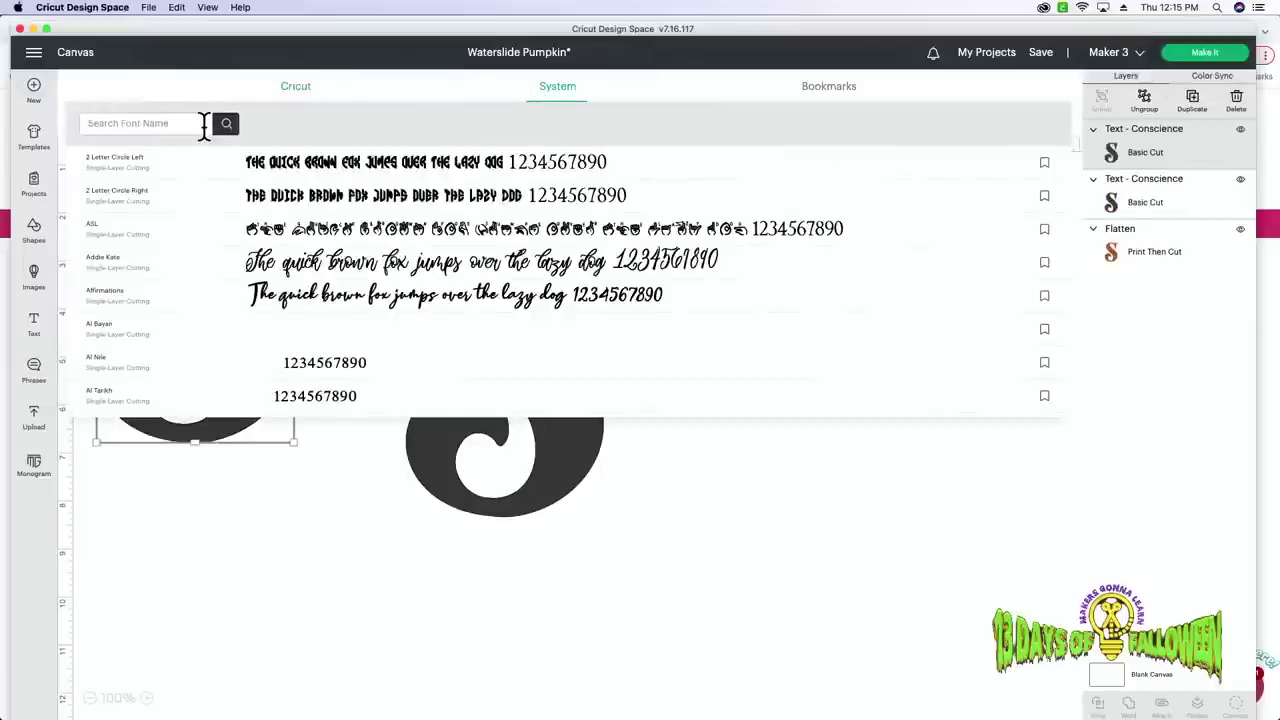
pyautogui.click(390, 266)
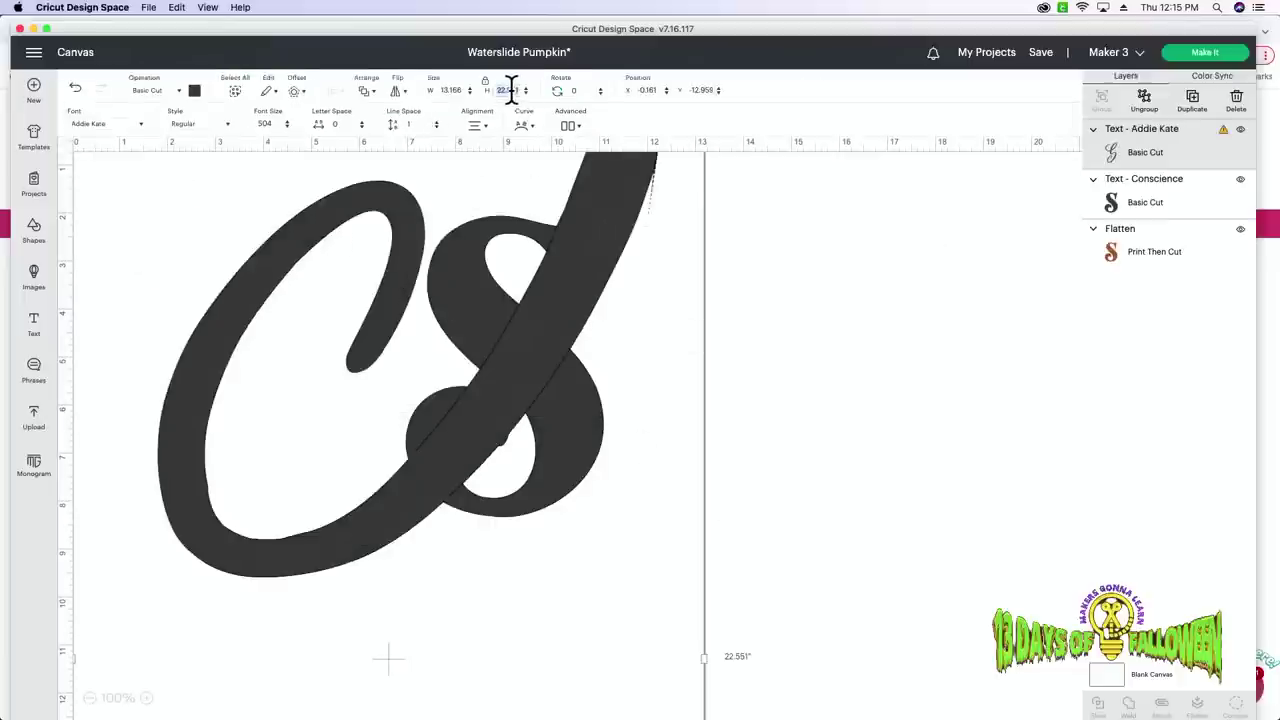
# Set the Addie Kate letter's height to 10 inches and position it just left of the Conscience S.
pyautogui.write('10')
pyautogui.press('Return')
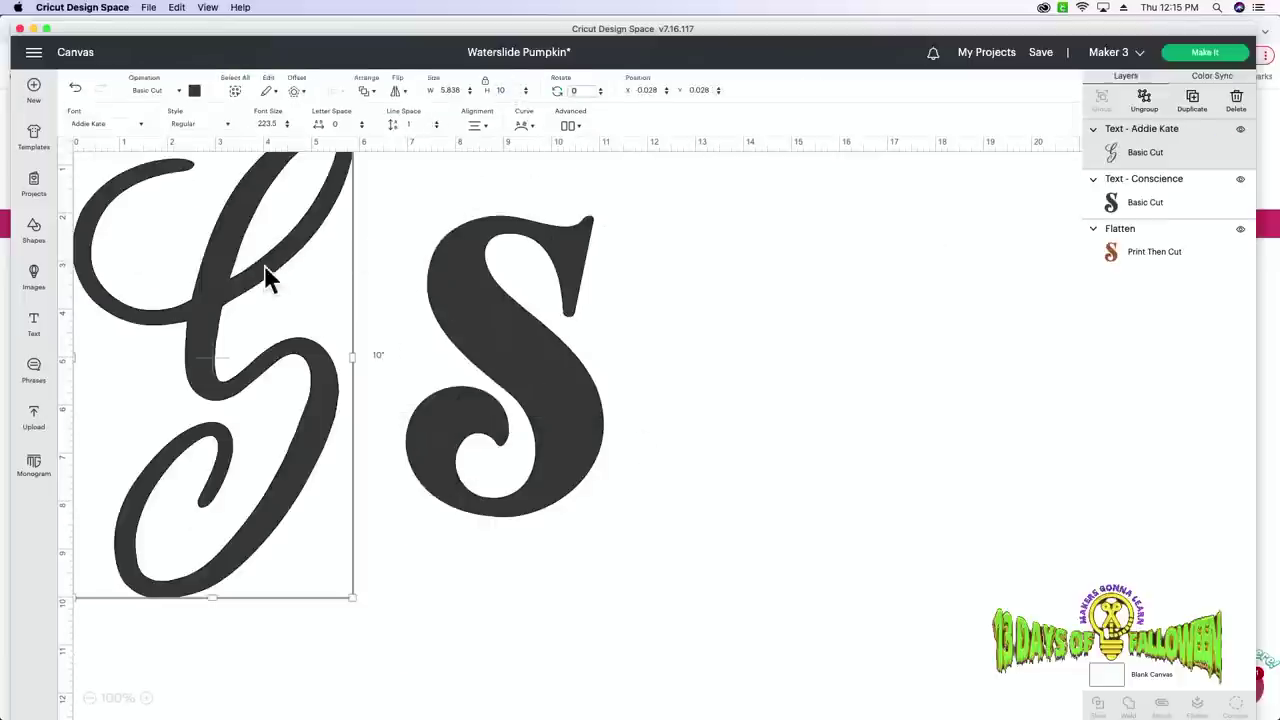
pyautogui.moveTo(265, 275); pyautogui.dragTo(307, 340)
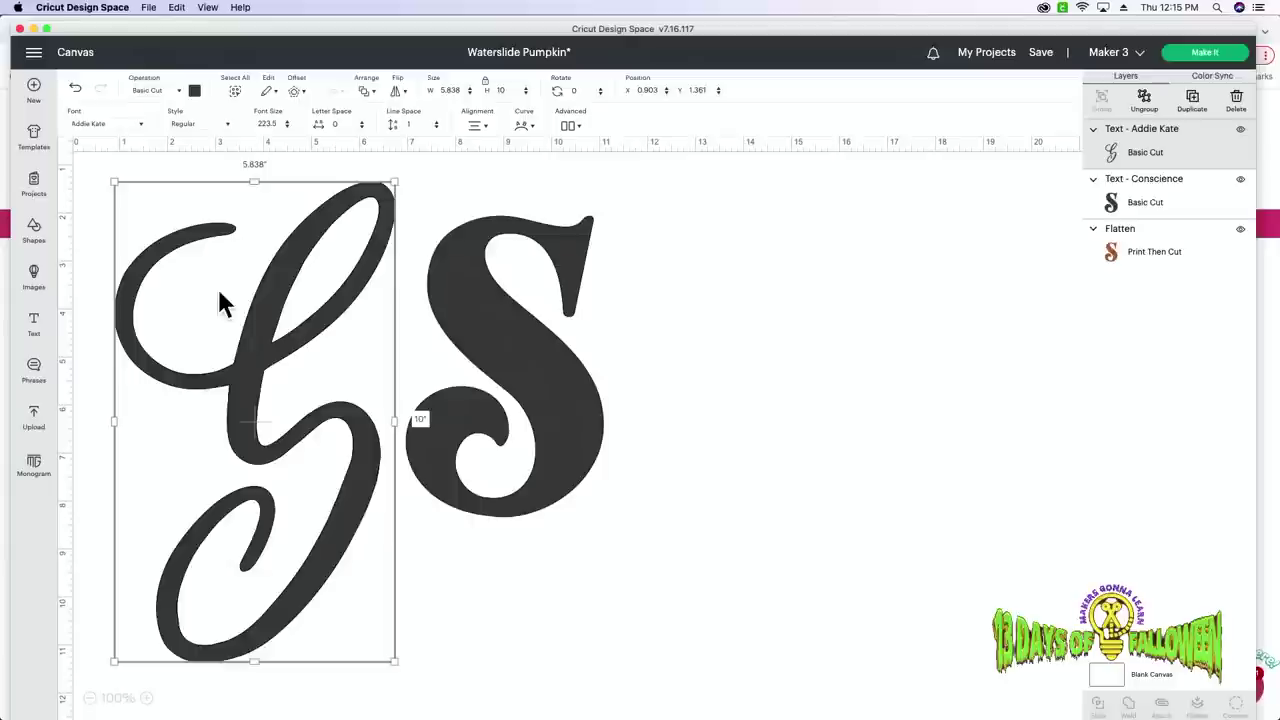
# Delete the Addie Kate letter and shift the remaining Conscience S slightly to the right.
pyautogui.press('Delete')
pyautogui.scroll(-5, 218, 290)
pyautogui.scroll(4, 278, 290)
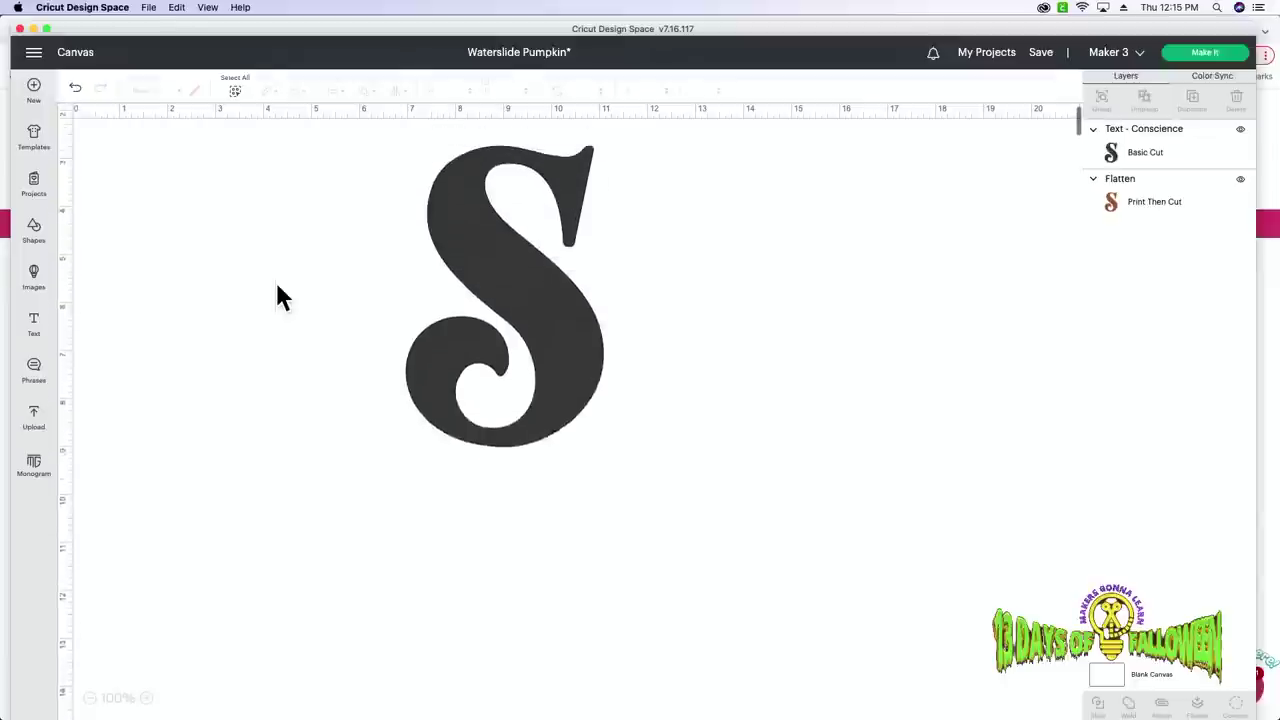
pyautogui.scroll(1, 278, 293)
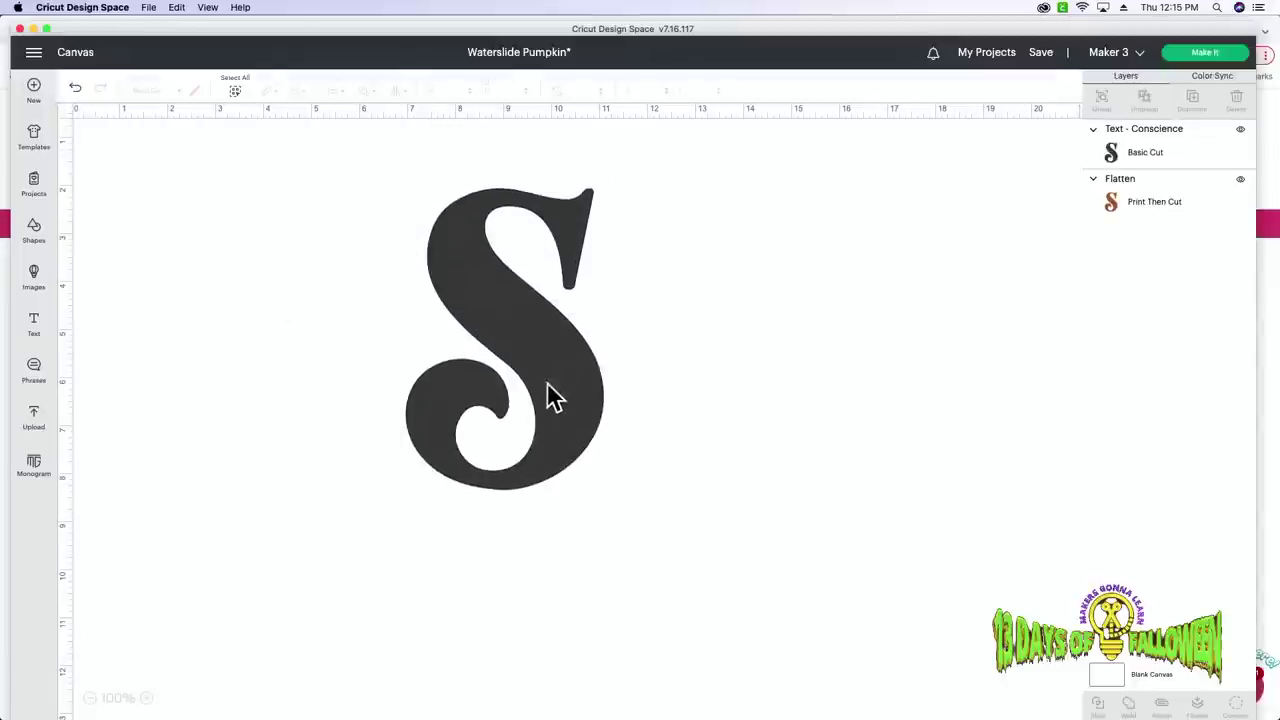
pyautogui.moveTo(526, 350); pyautogui.dragTo(556, 351)
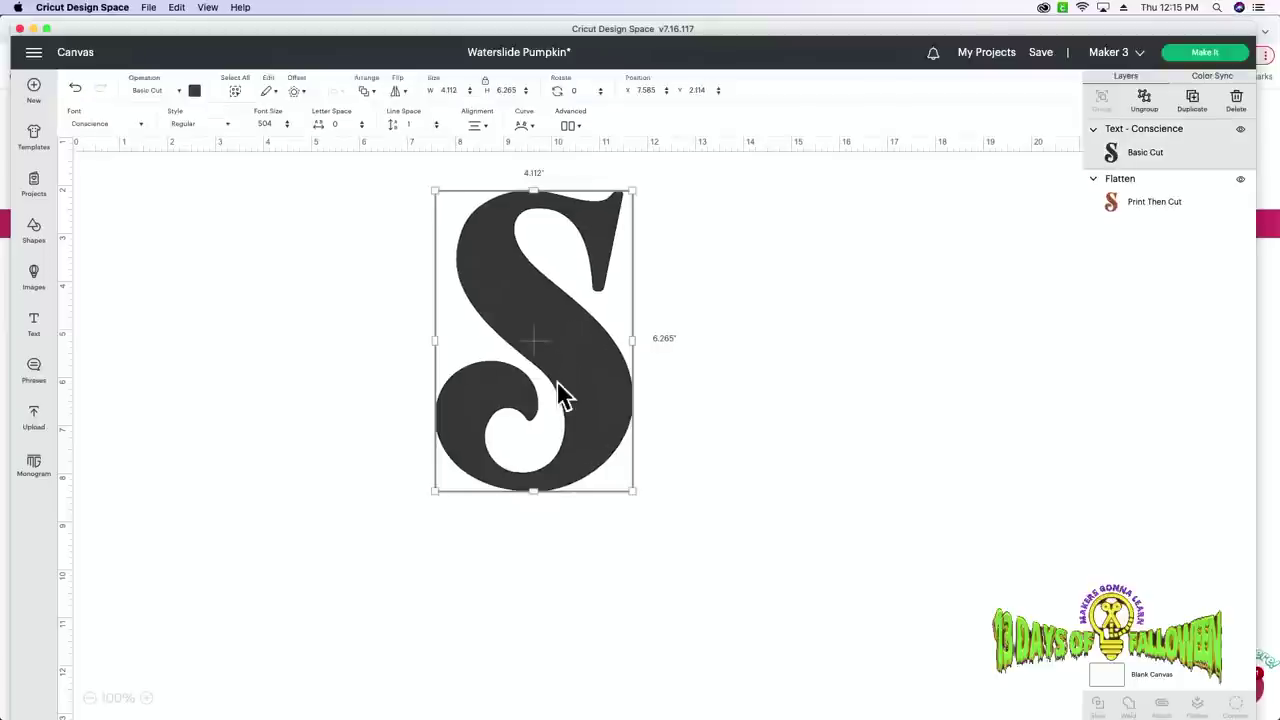
# Search the uploaded images for "fall" and add the fall leaves pattern to the canvas.
pyautogui.click(36, 420)
pyautogui.click(184, 345)
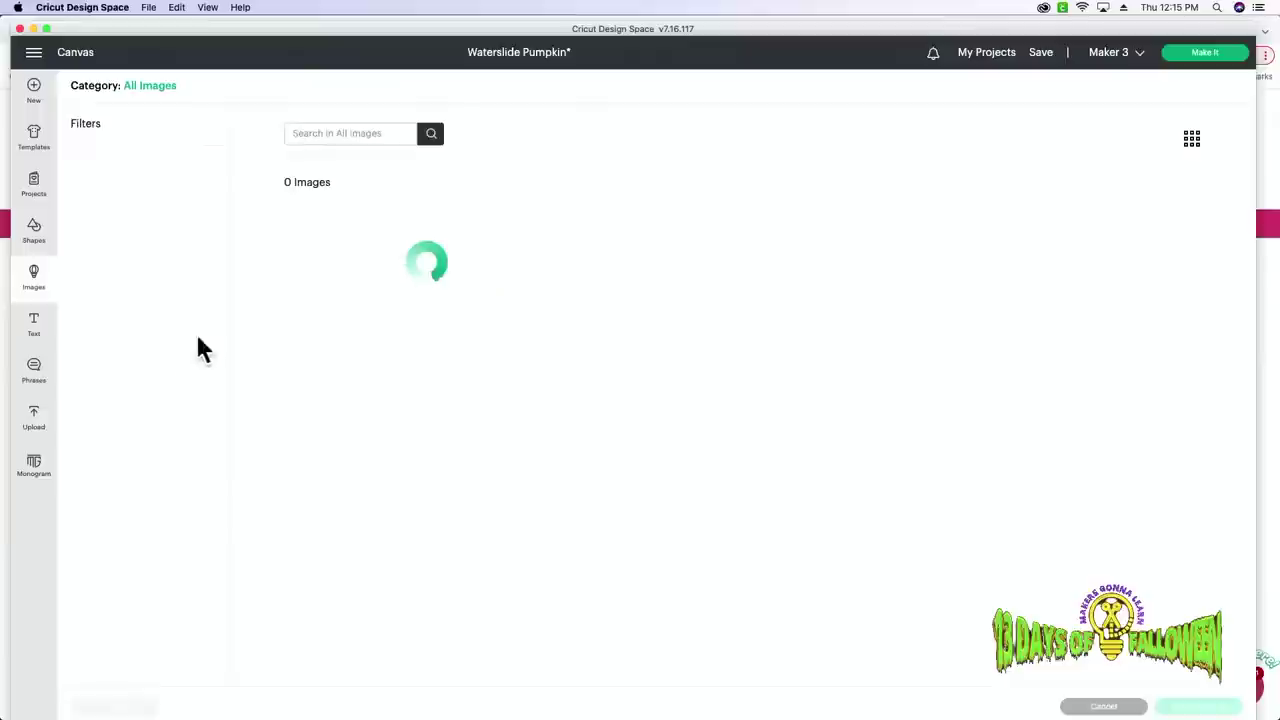
pyautogui.click(344, 133)
pyautogui.write('fall')
pyautogui.press('Return')
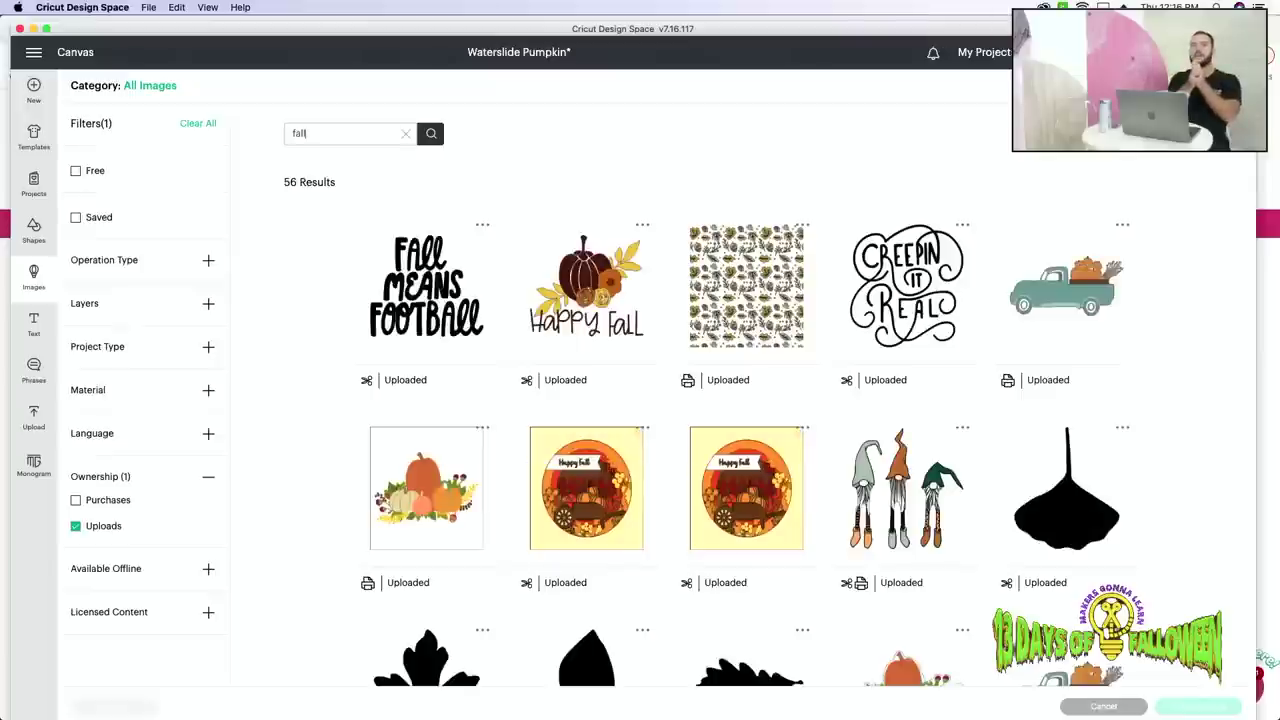
pyautogui.click(740, 335)
pyautogui.click(1243, 707)
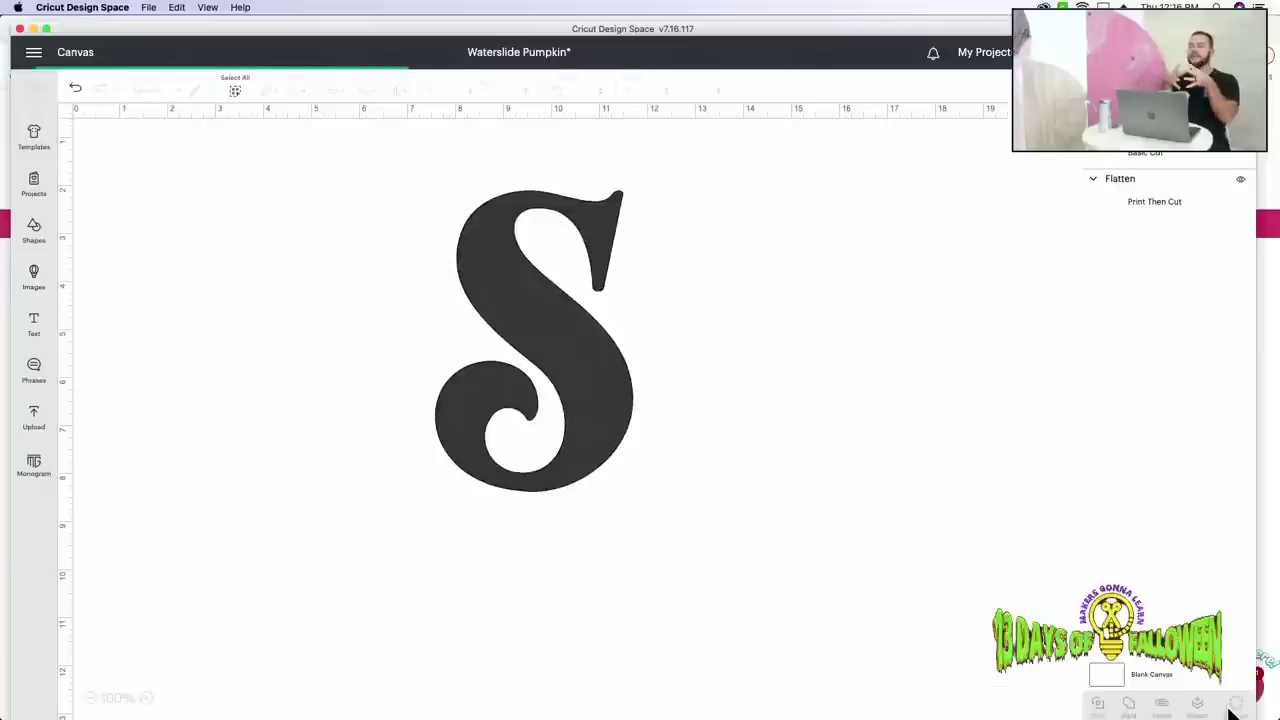
# Resize the fall leaves pattern to about 8.5 inches square and place it between the black S and the patterned S.
pyautogui.click(89, 699)
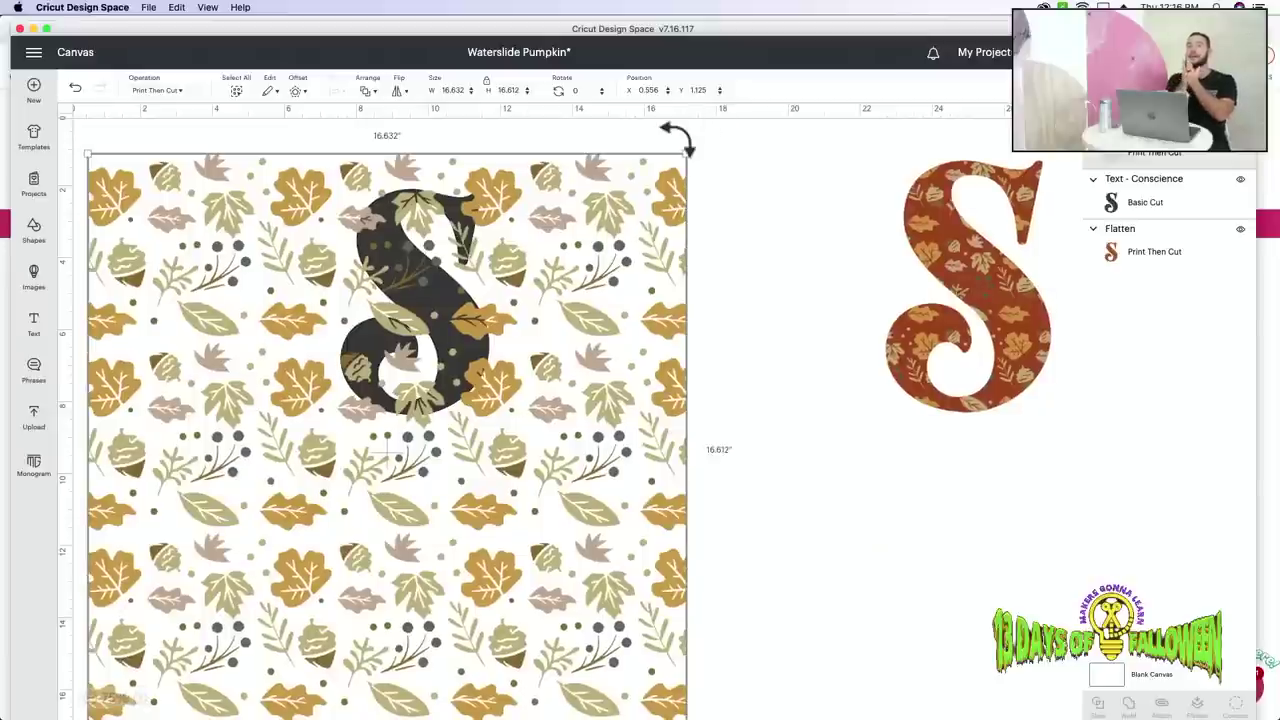
pyautogui.moveTo(684, 145); pyautogui.dragTo(375, 539)
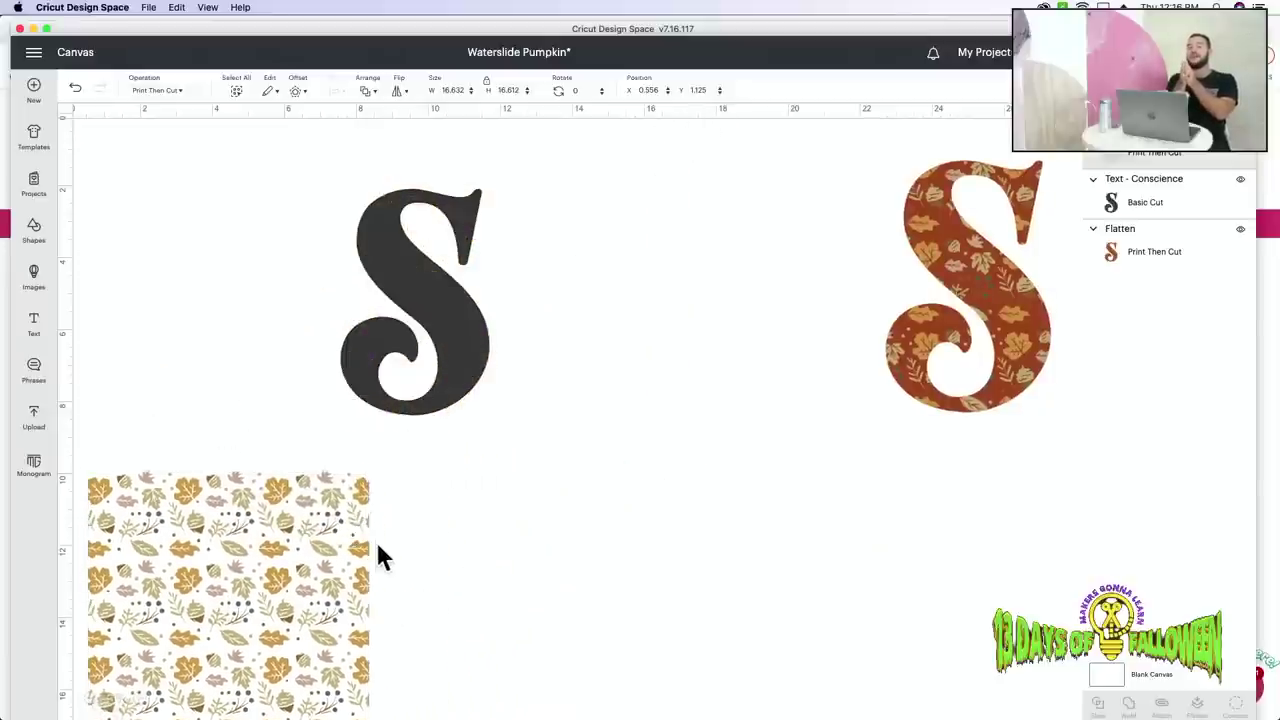
pyautogui.moveTo(298, 533); pyautogui.dragTo(744, 233)
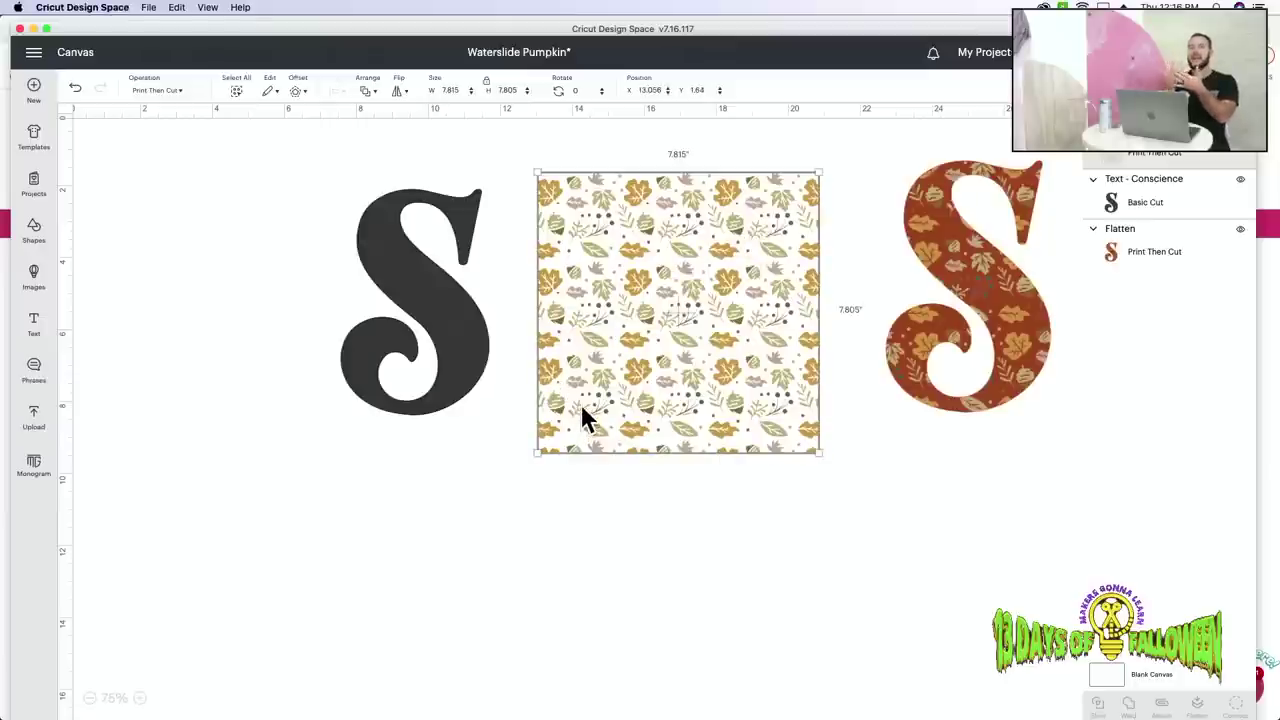
pyautogui.moveTo(621, 391); pyautogui.dragTo(616, 397)
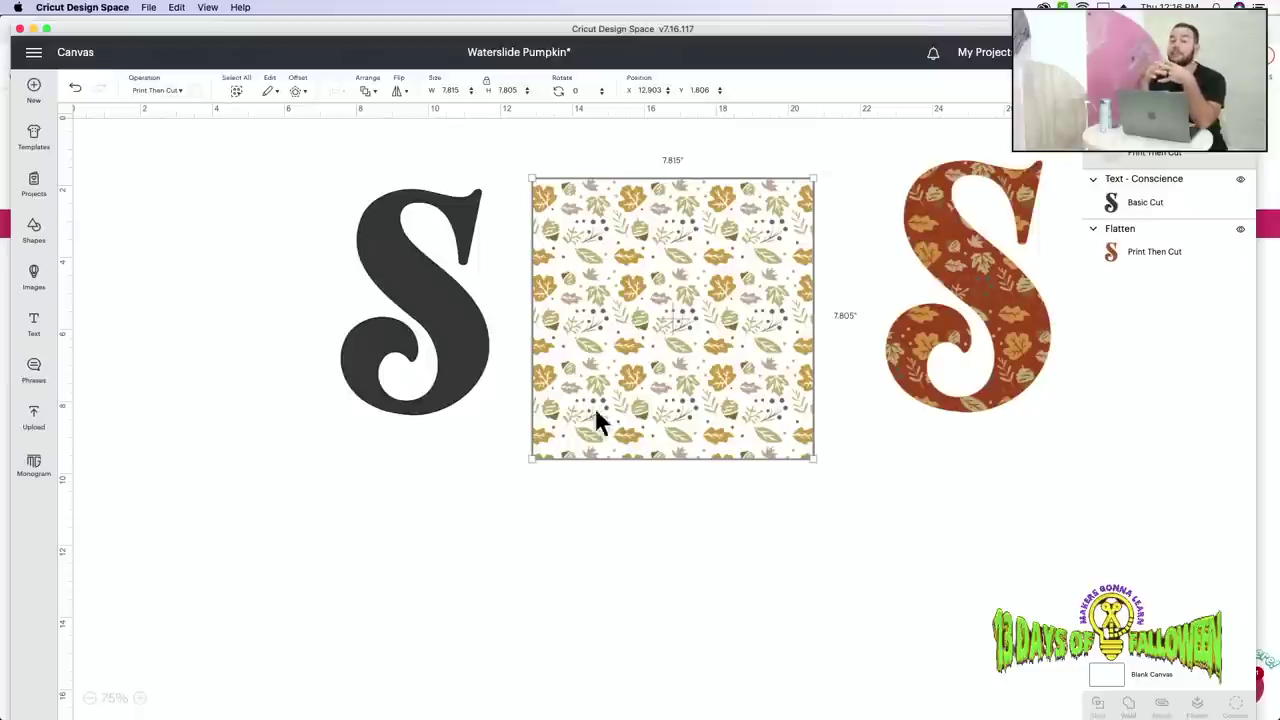
pyautogui.moveTo(527, 452); pyautogui.dragTo(506, 480)
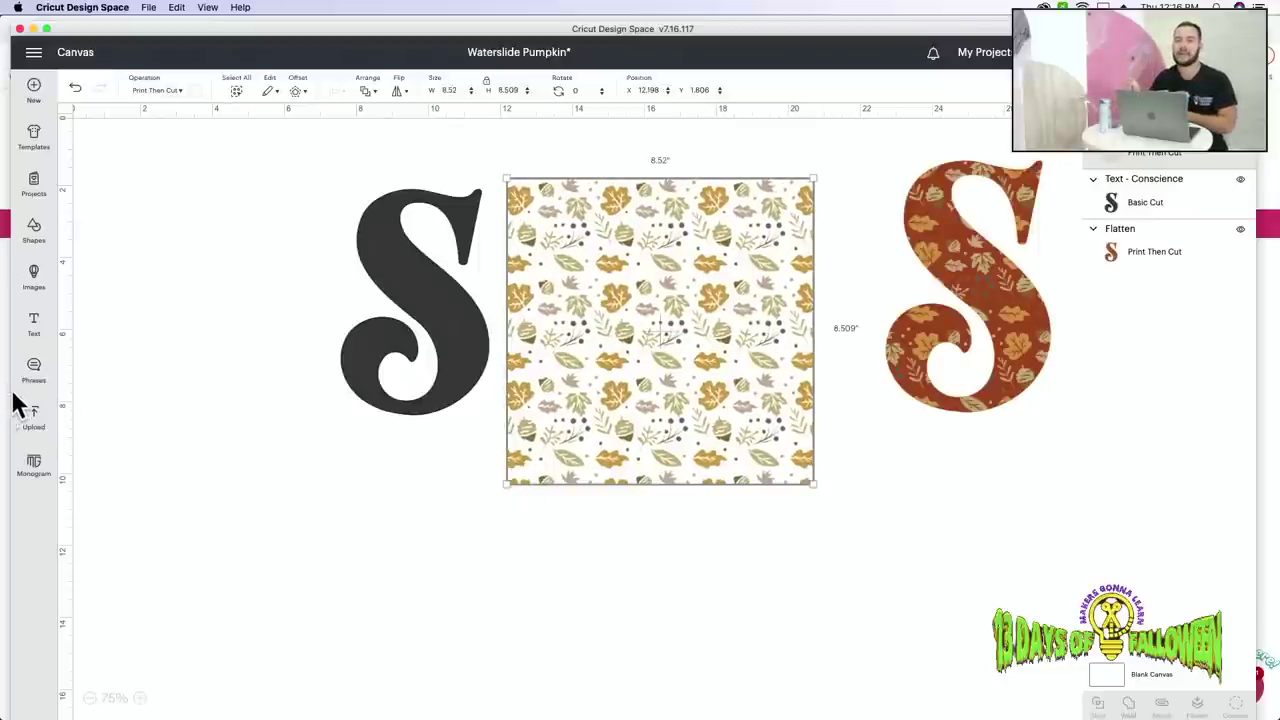
# Add a square shape, enlarge it to about 8.6 inches, and position it to cover the fall leaves pattern.
pyautogui.click(35, 230)
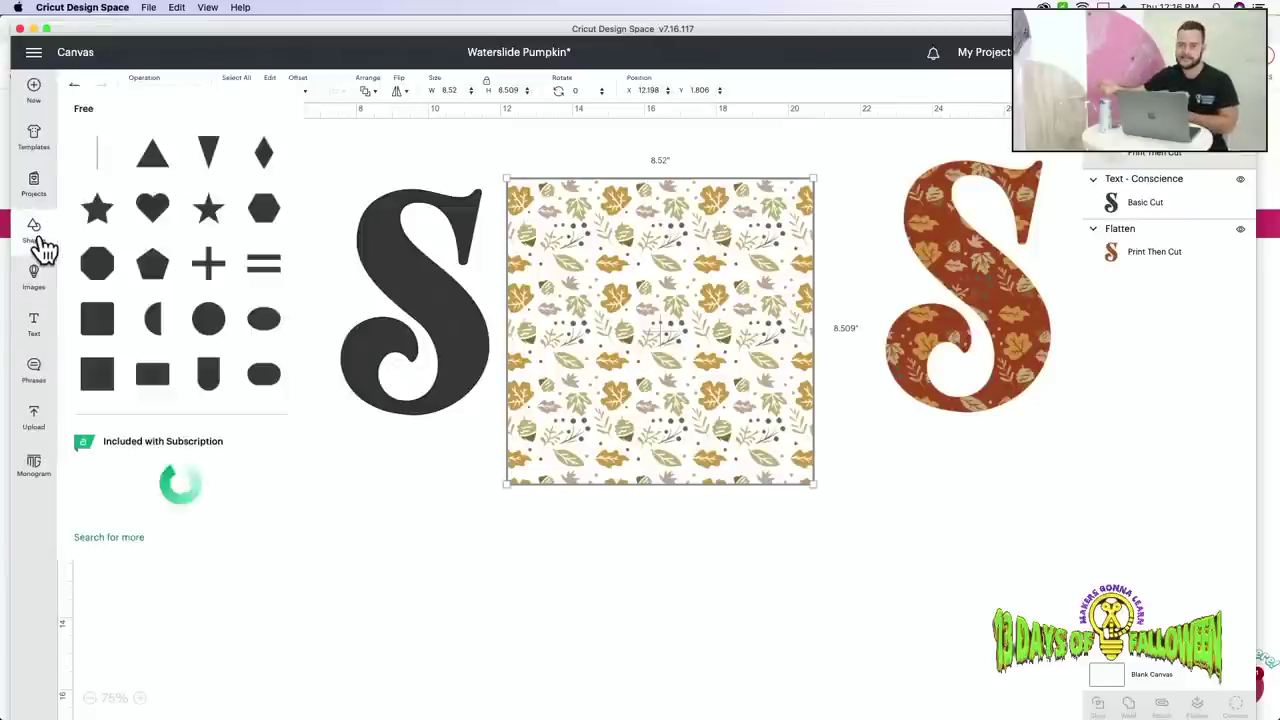
pyautogui.click(106, 379)
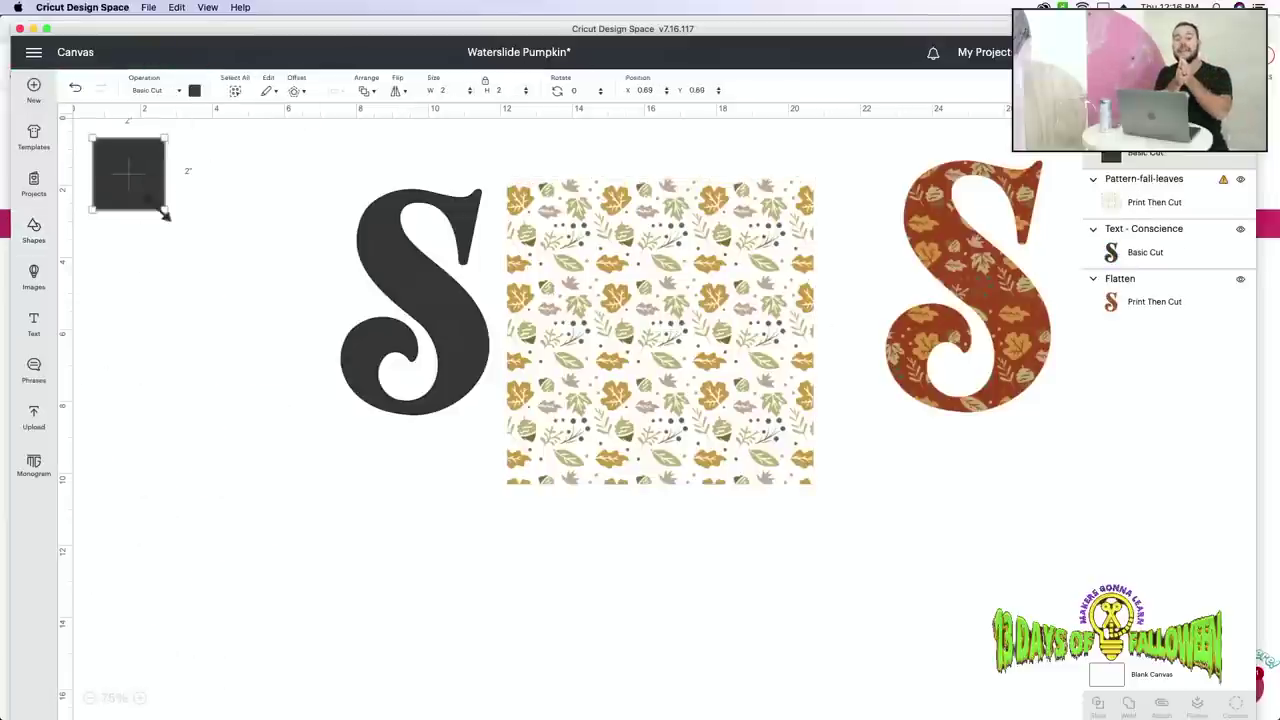
pyautogui.moveTo(164, 210); pyautogui.dragTo(364, 409)
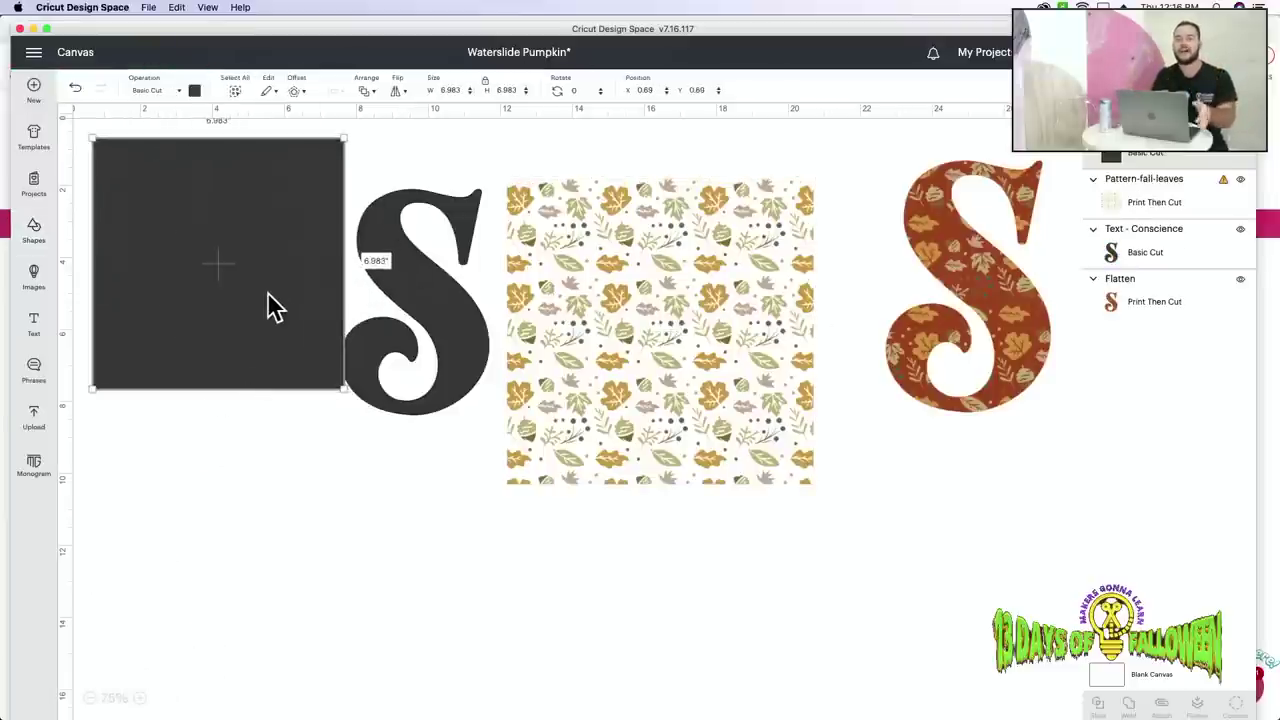
pyautogui.moveTo(271, 306); pyautogui.dragTo(428, 616)
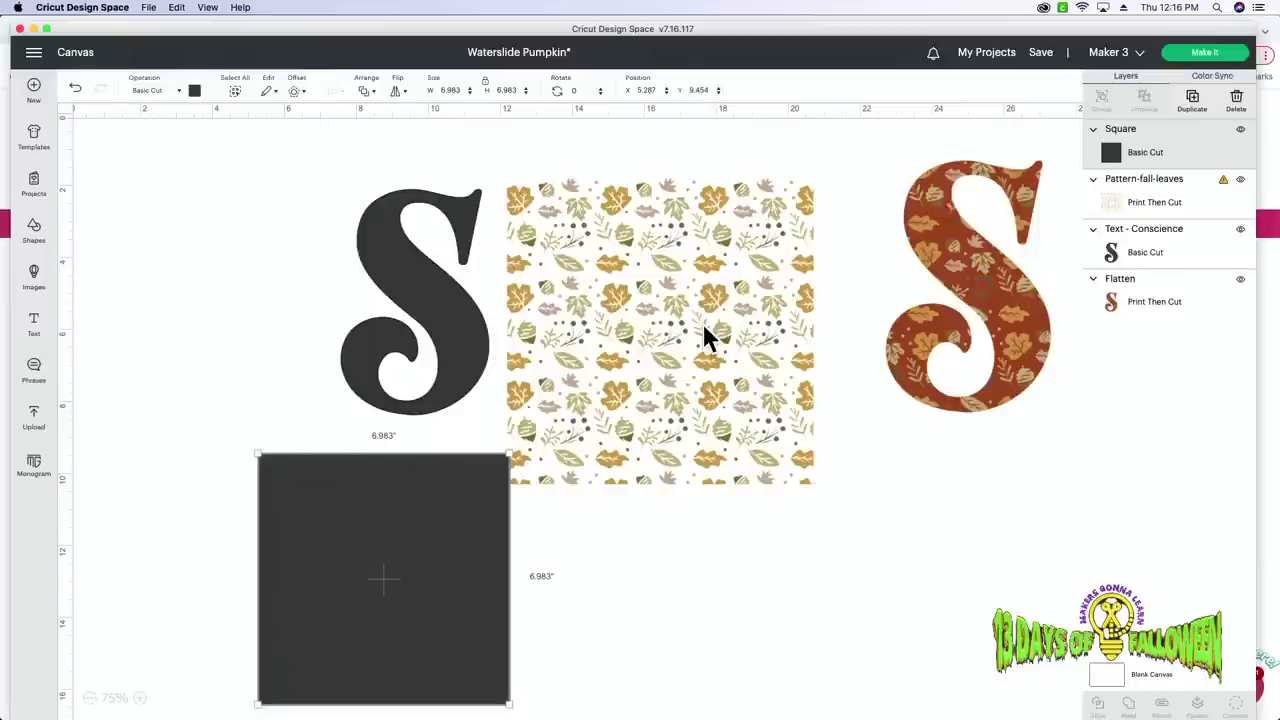
pyautogui.moveTo(445, 567); pyautogui.dragTo(700, 300)
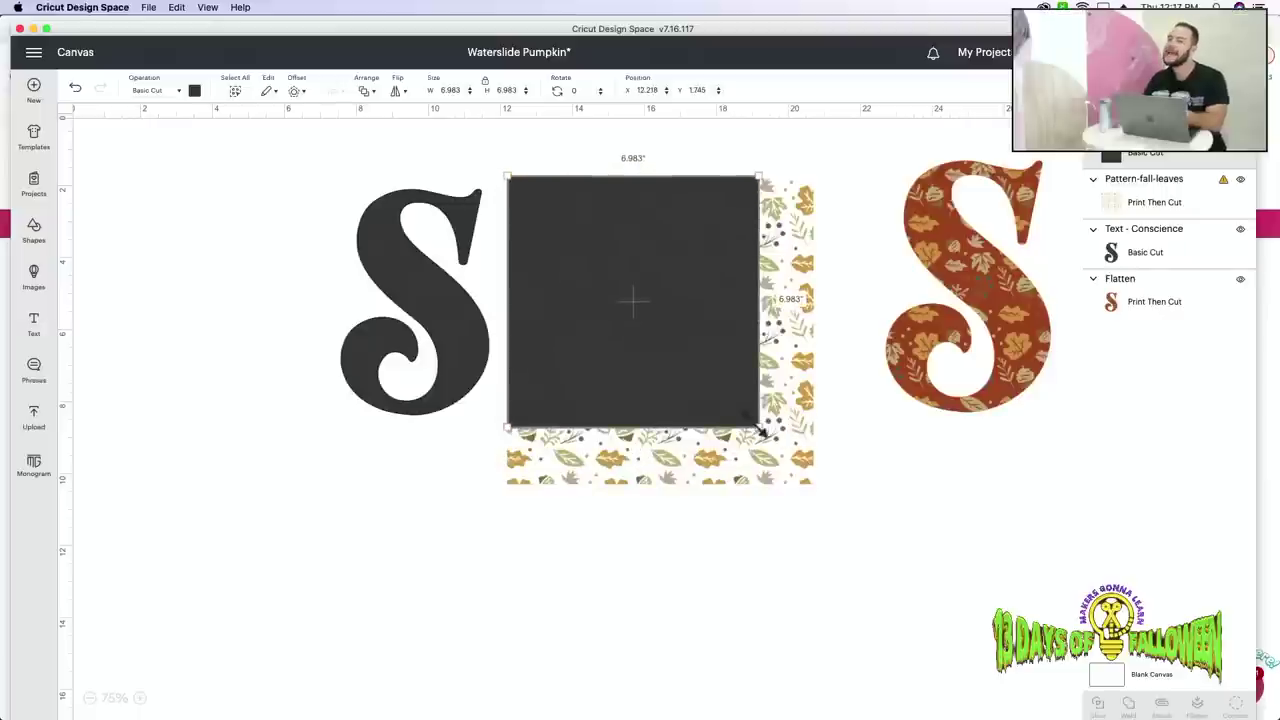
pyautogui.moveTo(760, 428); pyautogui.dragTo(793, 490)
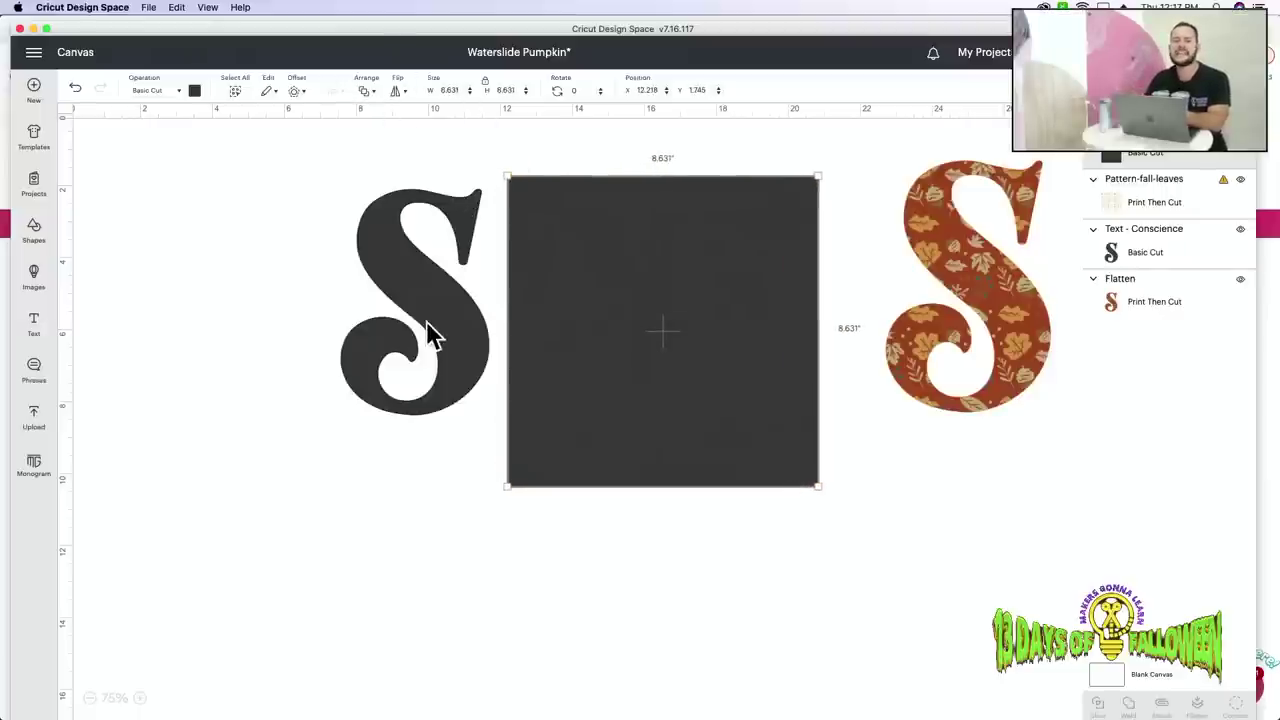
# Move the black S further left, and shift the square down and left to uncover most of the leaf pattern.
pyautogui.moveTo(429, 334); pyautogui.dragTo(374, 334)
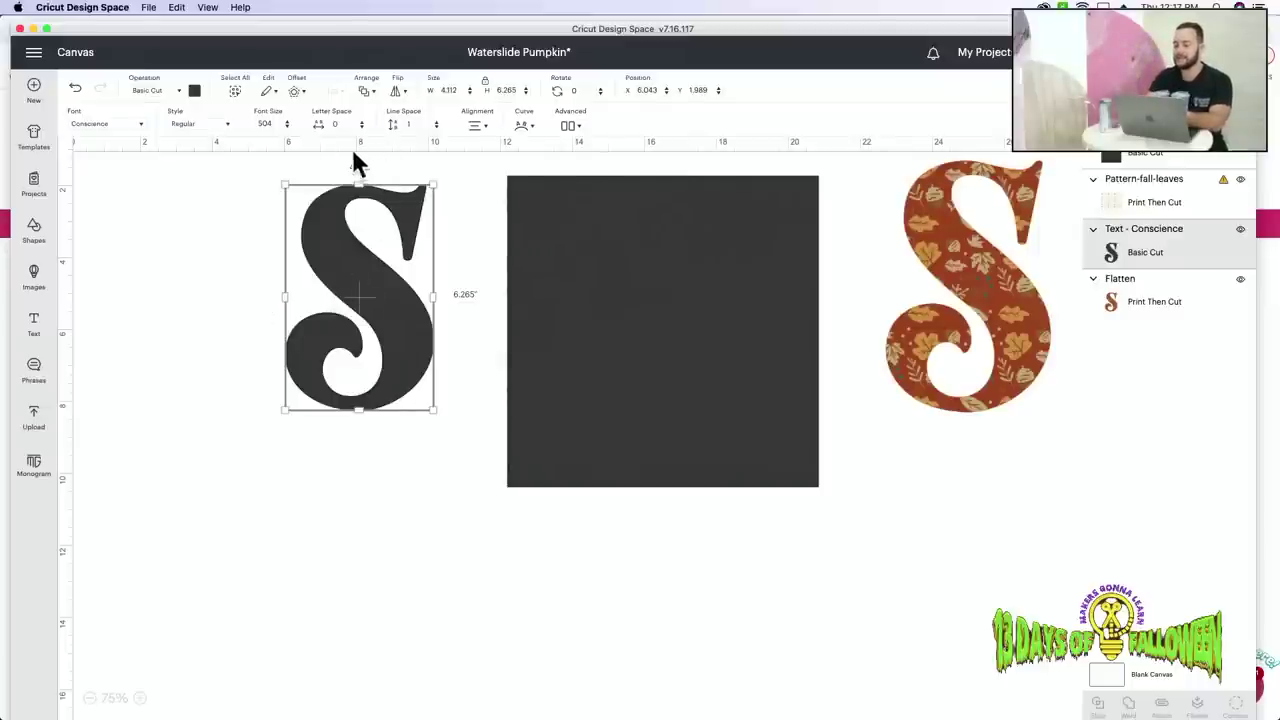
pyautogui.moveTo(735, 312); pyautogui.dragTo(590, 483)
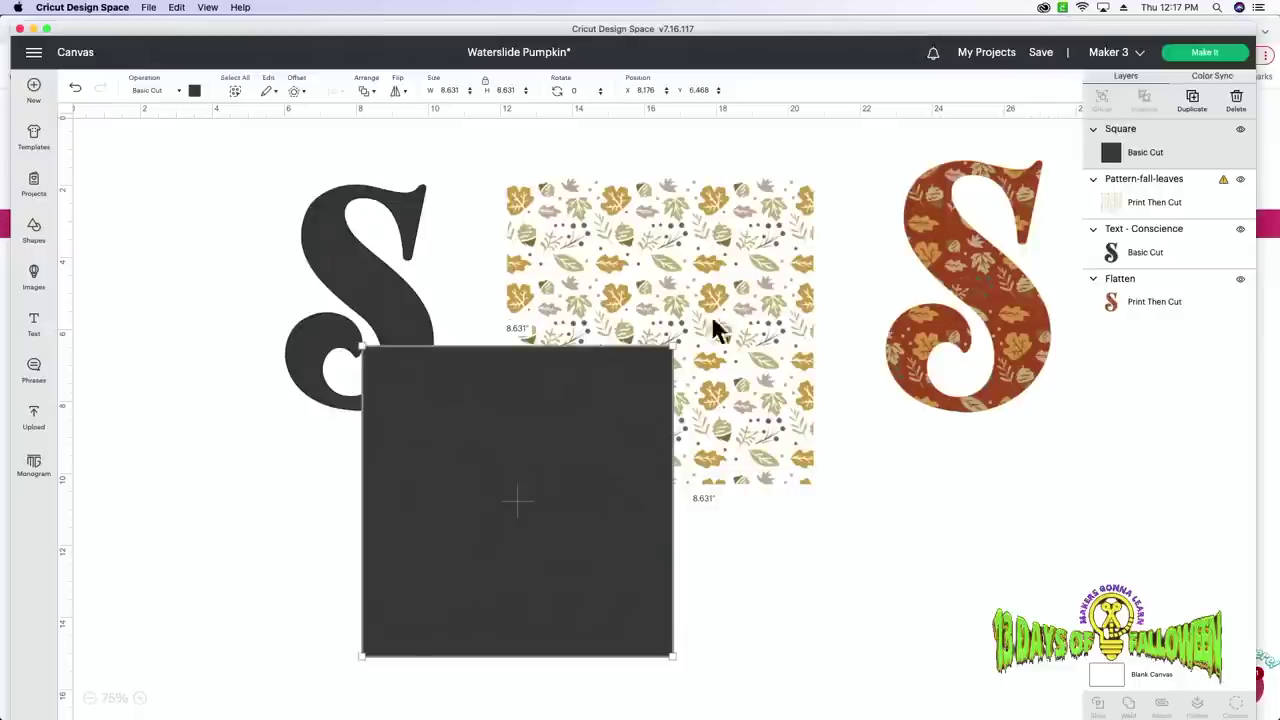
# Bring the fall leaves pattern in front of the square and move the square under the pattern's lower part.
pyautogui.click(764, 272)
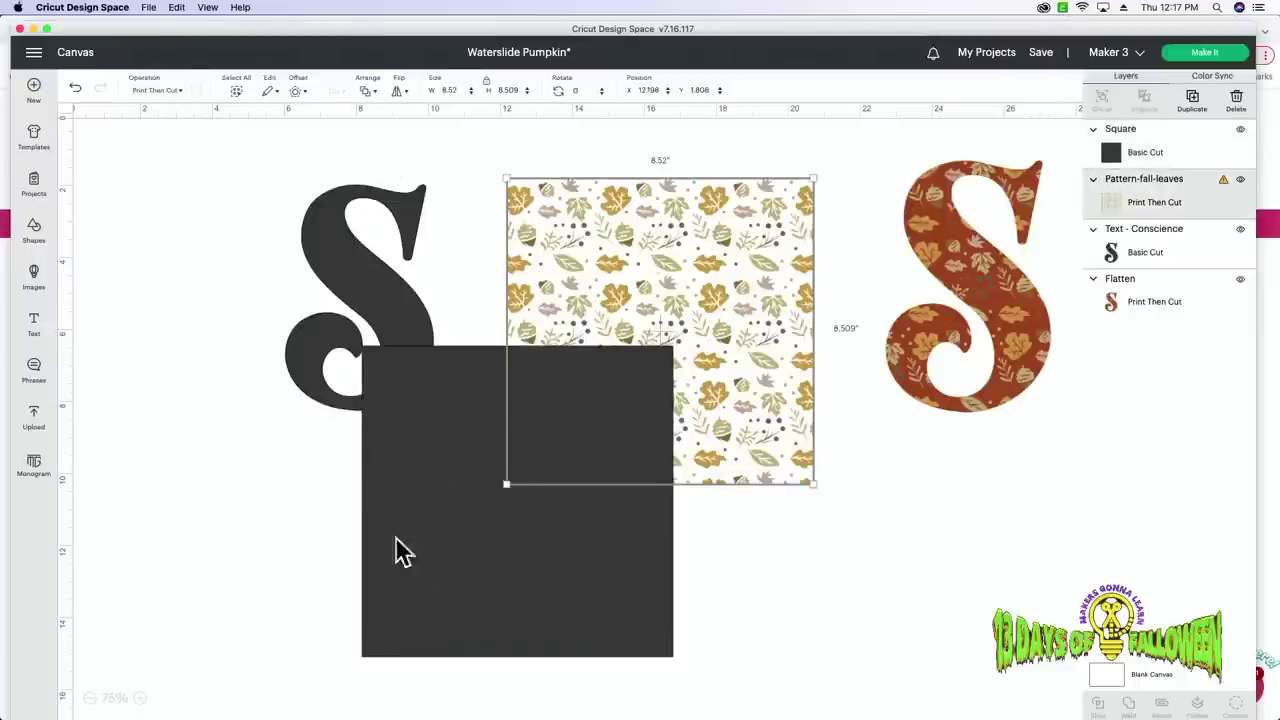
pyautogui.click(372, 92)
pyautogui.click(425, 112)
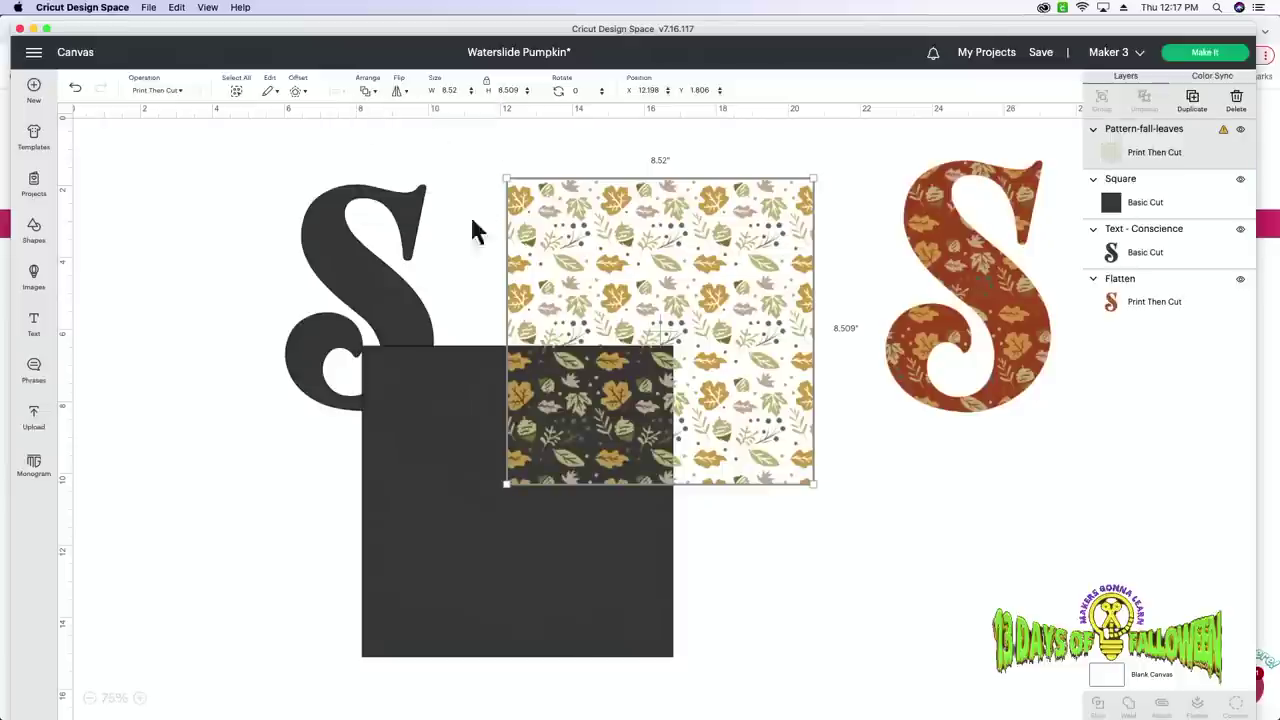
pyautogui.moveTo(645, 565); pyautogui.dragTo(780, 534)
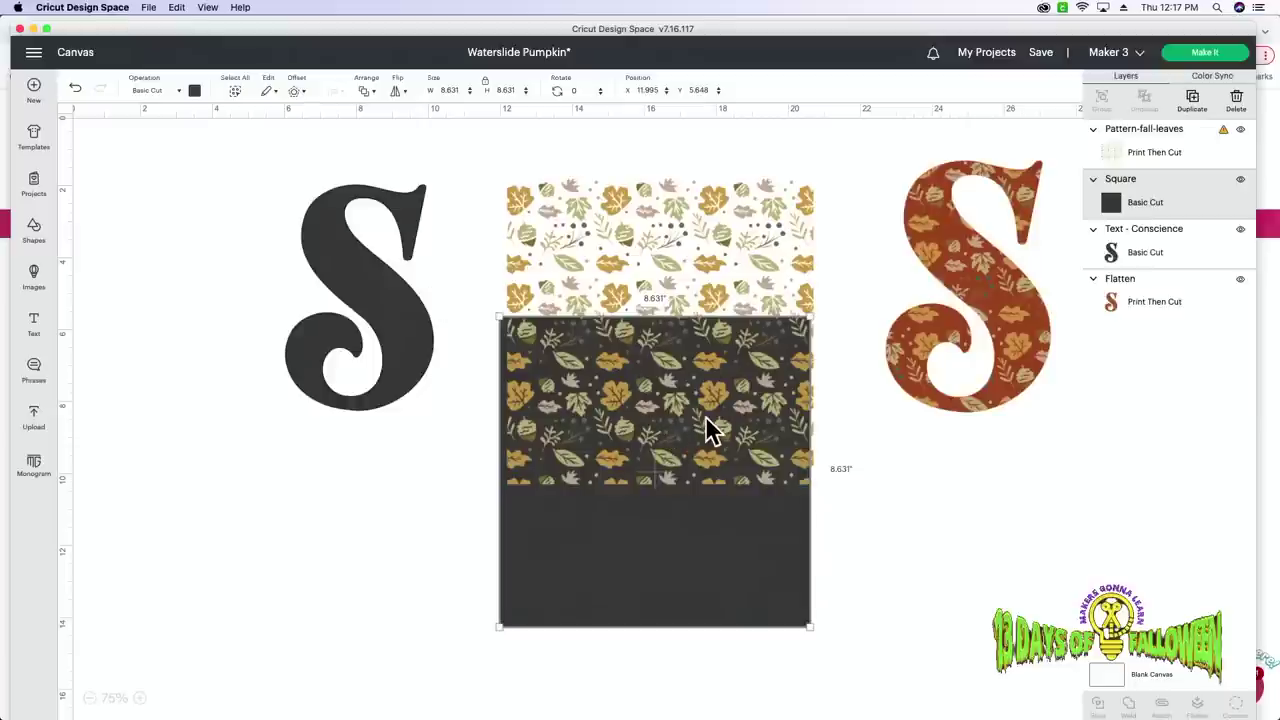
# Recolor the square from black to a custom reddish brown (#9d6345) similar to the patterned S's background.
pyautogui.click(194, 91)
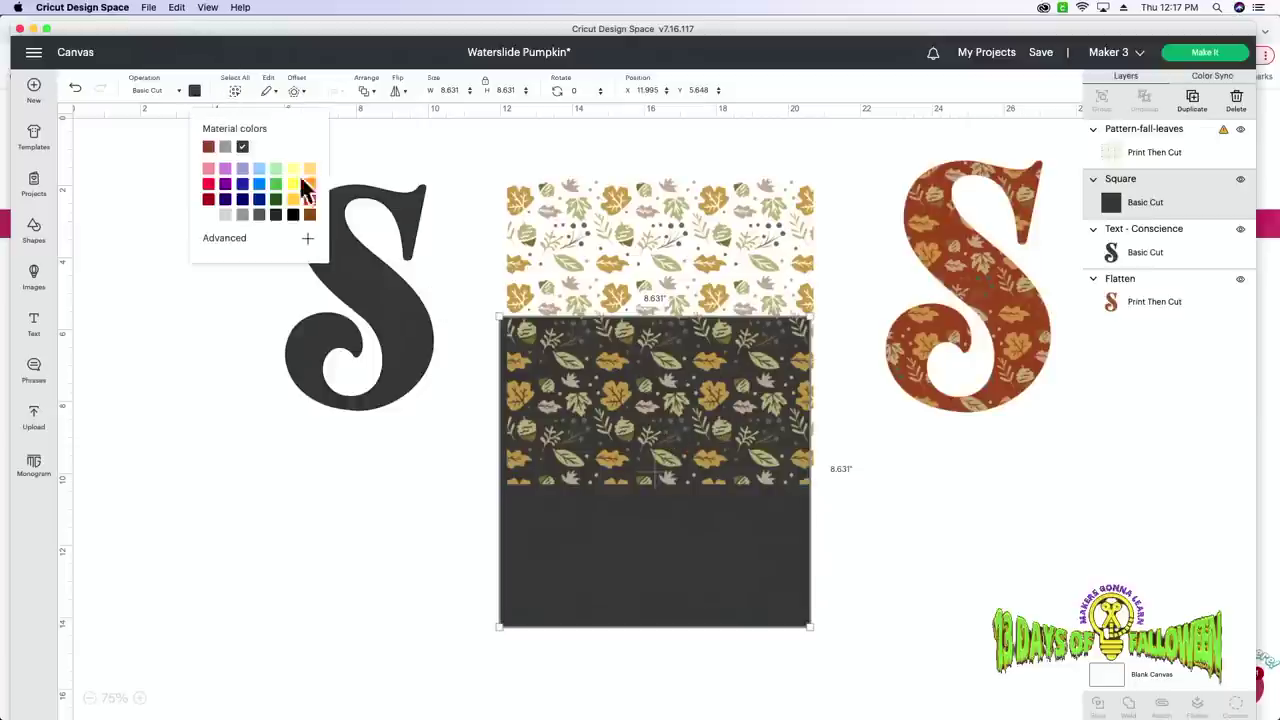
pyautogui.click(209, 200)
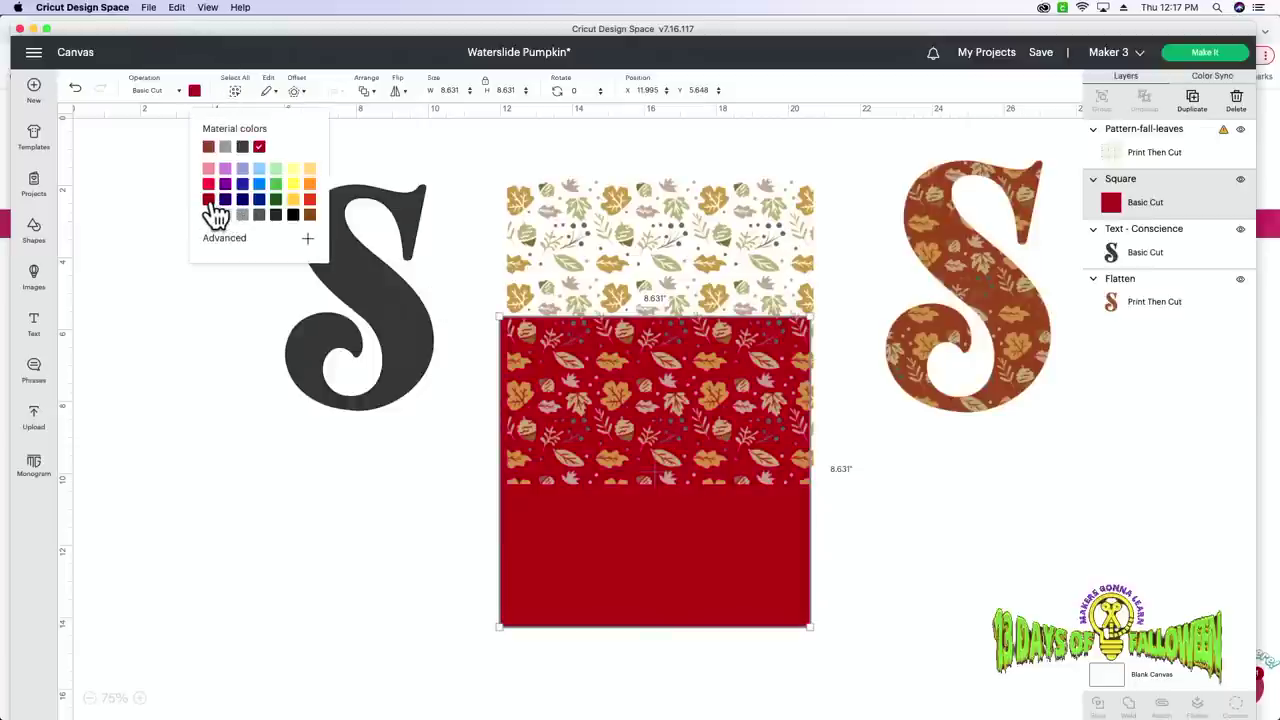
pyautogui.click(310, 199)
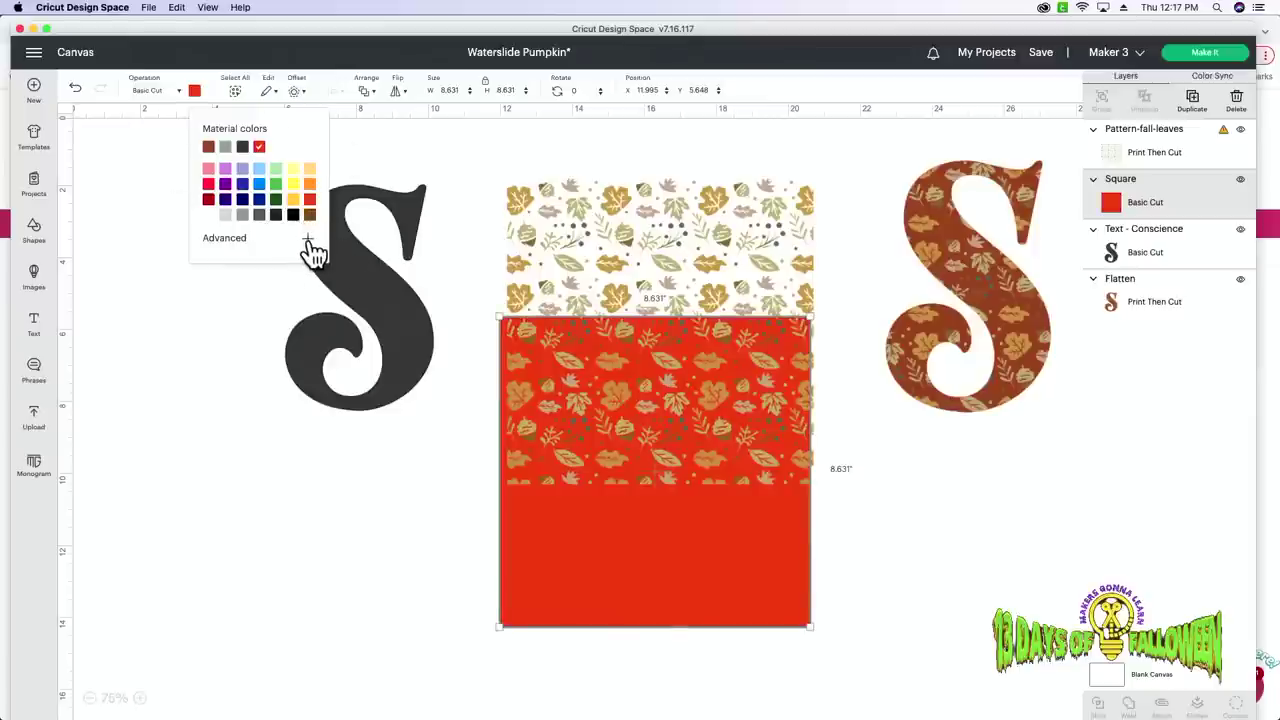
pyautogui.click(307, 243)
pyautogui.moveTo(272, 290)
pyautogui.mouseDown()
pyautogui.moveTo(254, 288)
pyautogui.moveTo(284, 266)
pyautogui.moveTo(266, 282)
pyautogui.mouseUp()
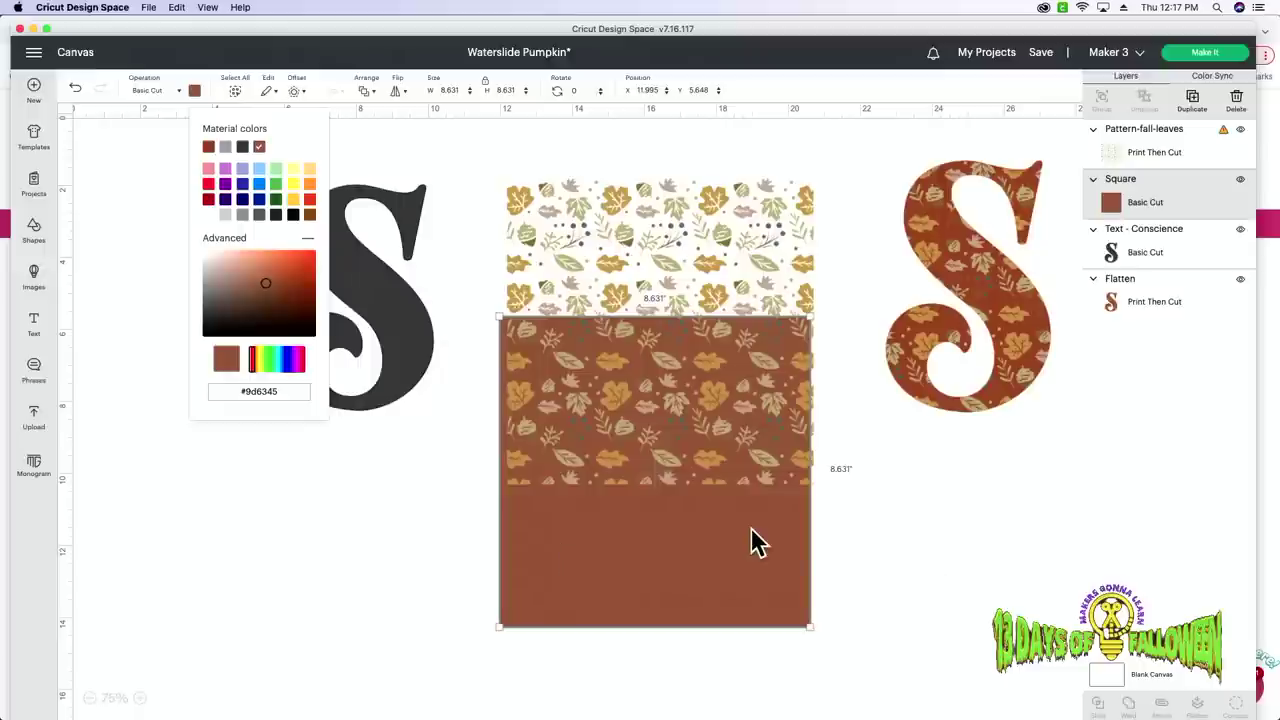
# Move the brown square up behind the whole leaf pattern and center-align the two.
pyautogui.click(705, 578)
pyautogui.moveTo(705, 578); pyautogui.dragTo(704, 427)
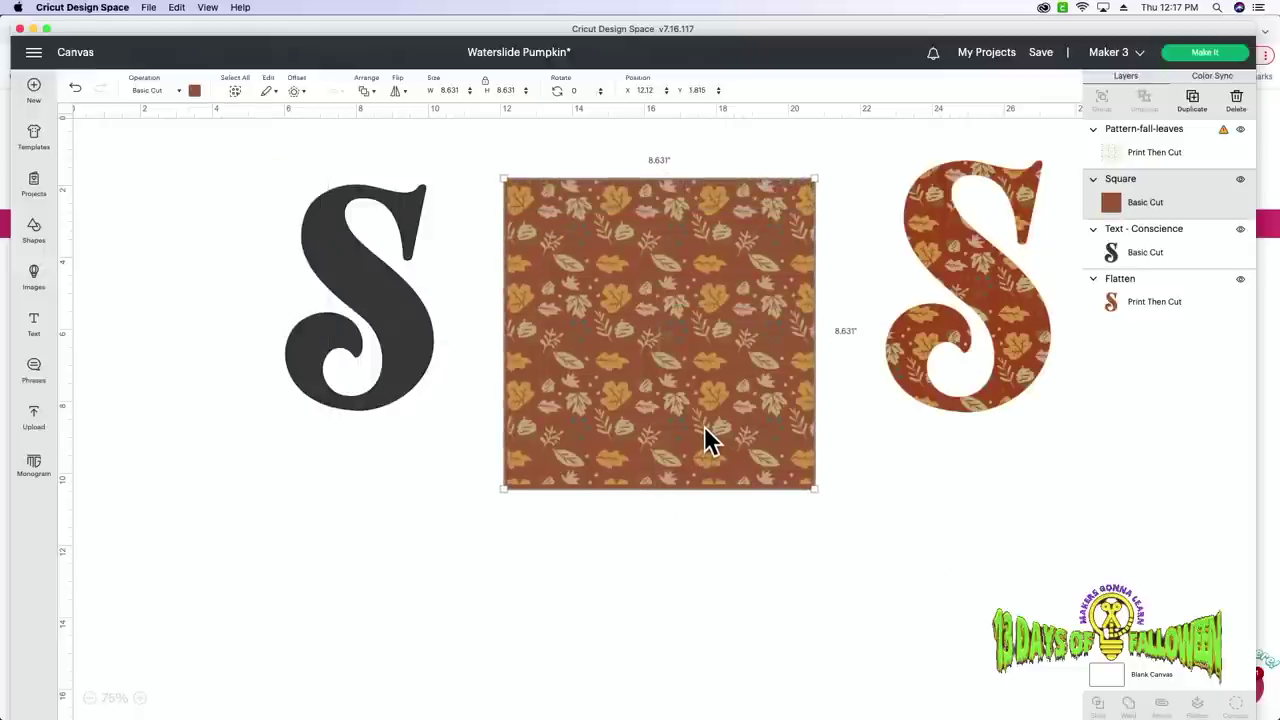
pyautogui.moveTo(728, 571); pyautogui.dragTo(694, 414)
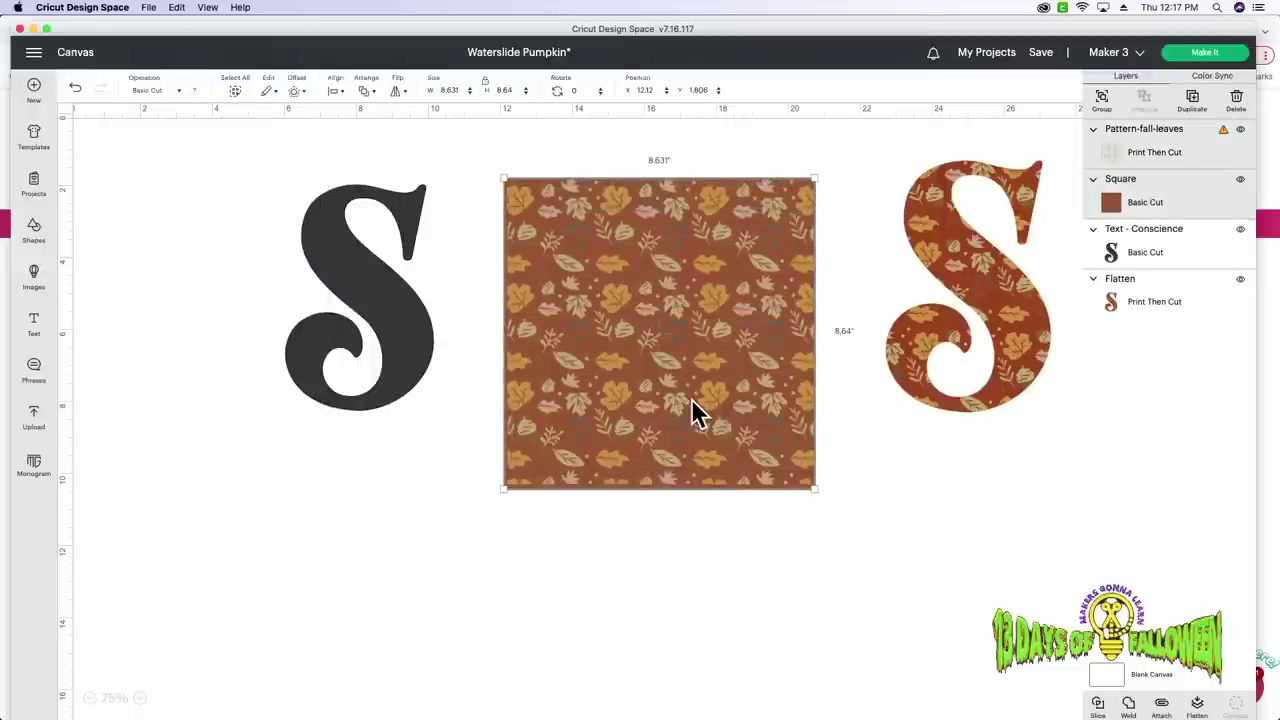
pyautogui.click(333, 91)
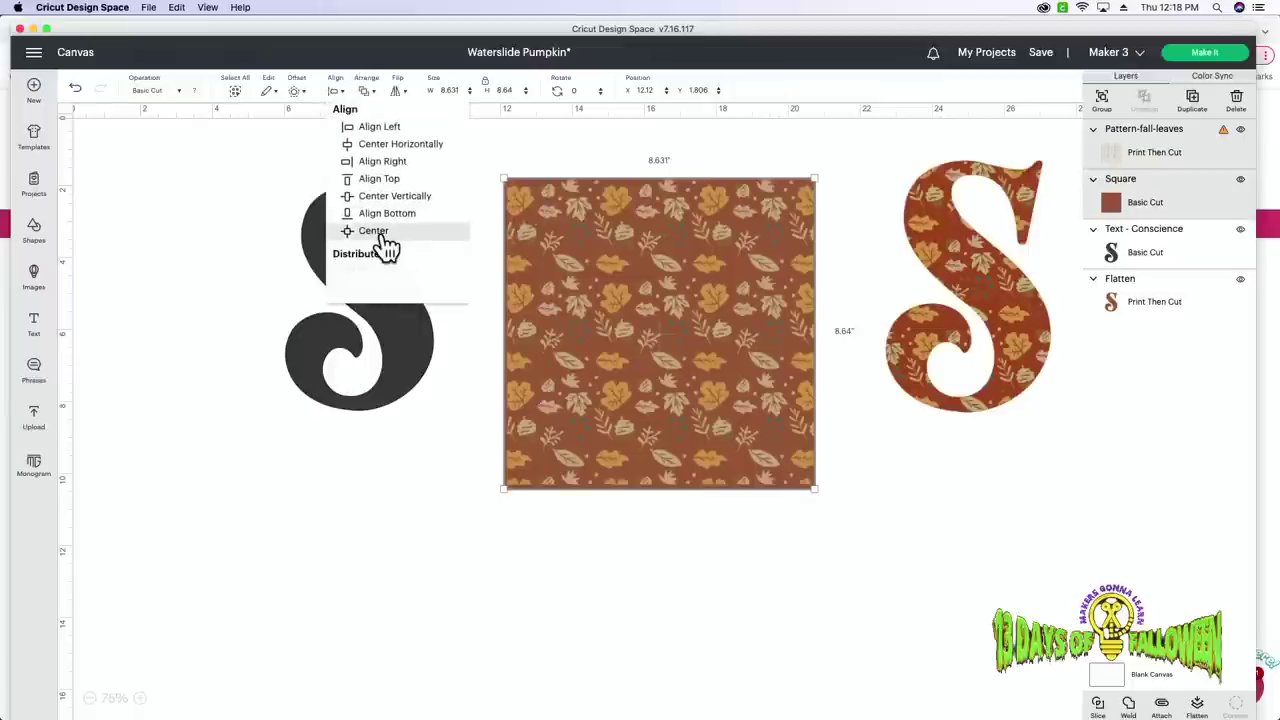
# Separate the two layers again, placing the leaf pattern over the black S's lower part and the brown square near the patterned S.
pyautogui.moveTo(743, 354); pyautogui.dragTo(665, 465)
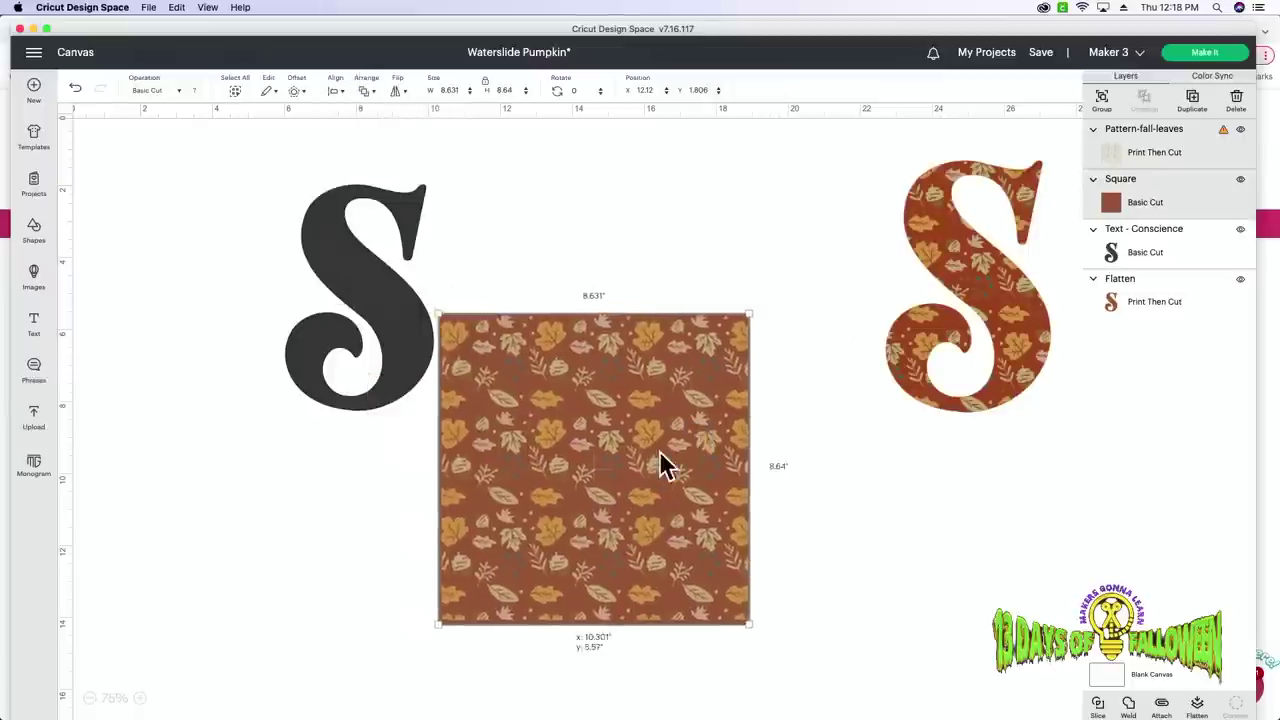
pyautogui.click(397, 520)
pyautogui.moveTo(526, 514); pyautogui.dragTo(251, 545)
pyautogui.moveTo(571, 486); pyautogui.dragTo(705, 353)
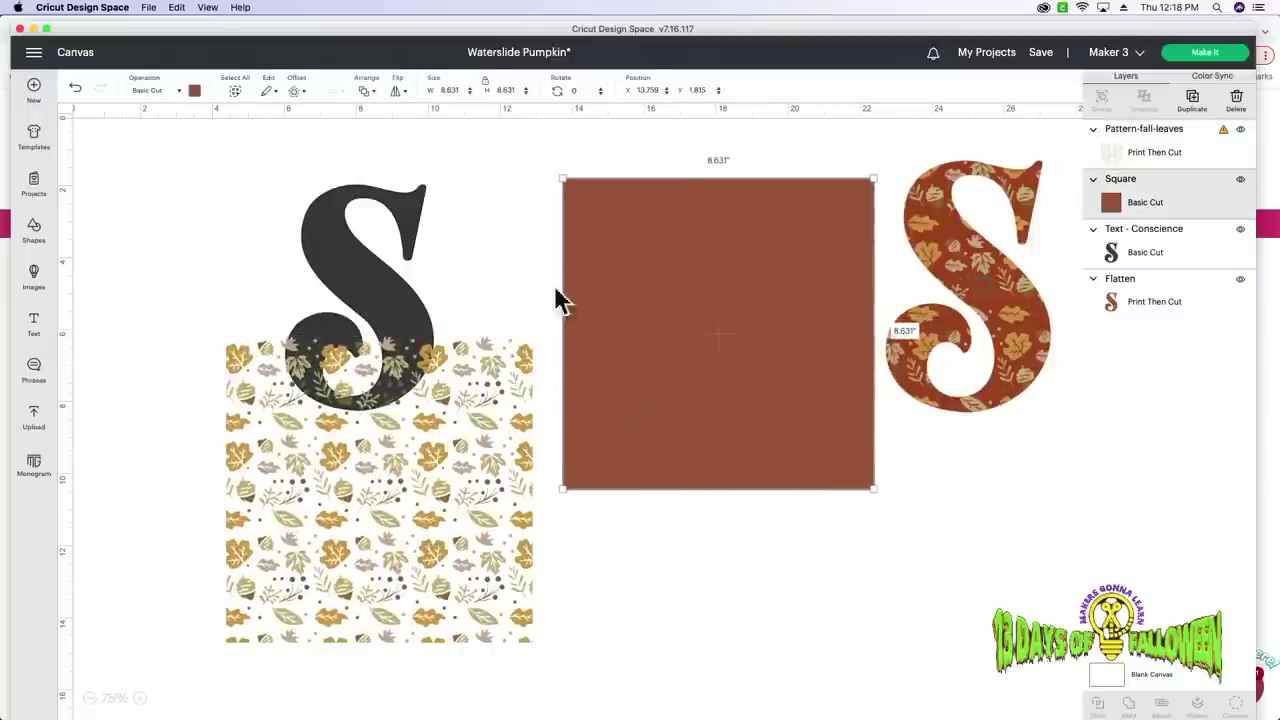
# Bring the black S in front of the leaf pattern and shift it slightly toward the brown square.
pyautogui.click(372, 268)
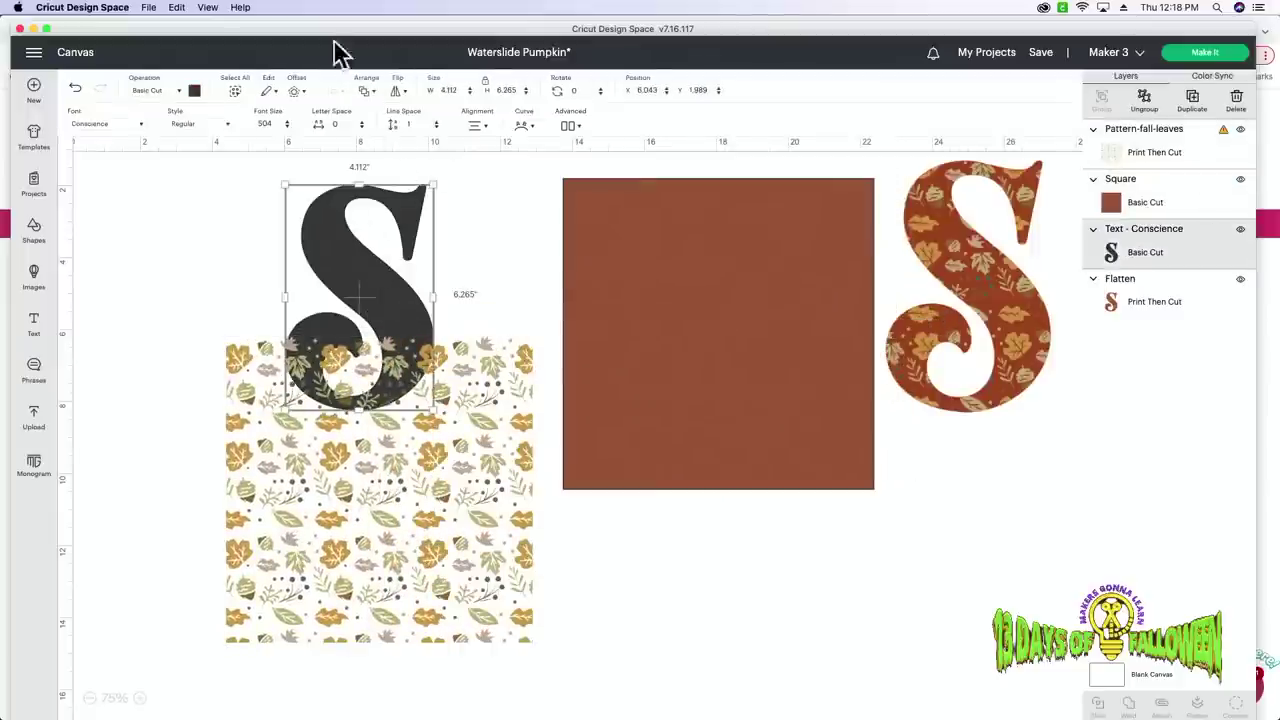
pyautogui.click(366, 91)
pyautogui.click(396, 105)
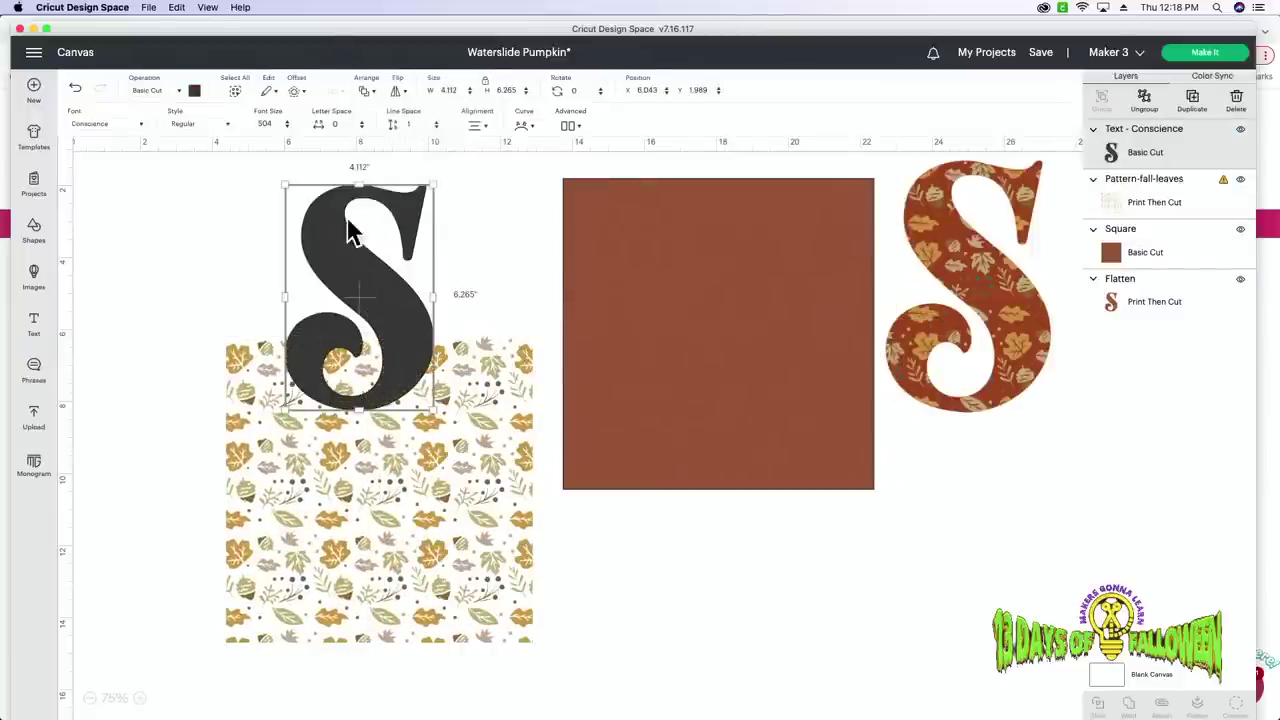
pyautogui.moveTo(349, 230); pyautogui.dragTo(414, 228)
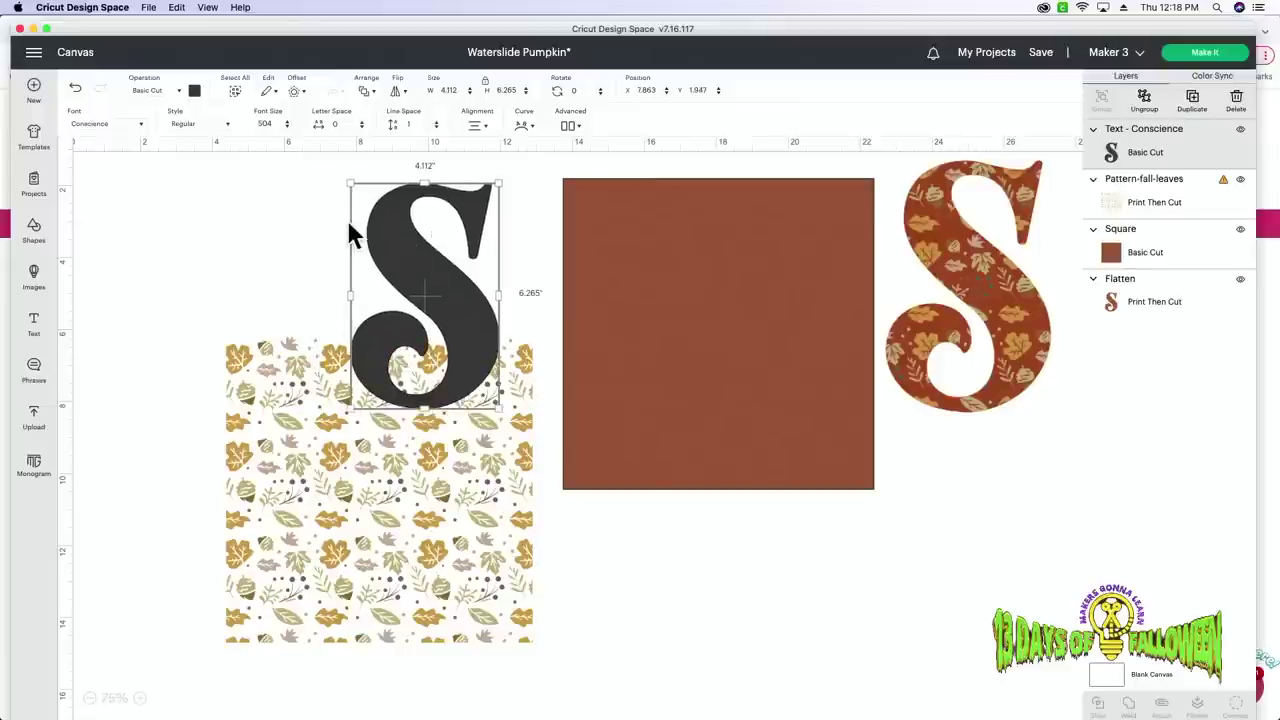
# Duplicate the black S, placing one copy near the middle of the brown square and the other on the leaf pattern.
pyautogui.click(1192, 100)
pyautogui.moveTo(230, 308); pyautogui.dragTo(764, 363)
pyautogui.moveTo(468, 312); pyautogui.dragTo(429, 500)
pyautogui.moveTo(746, 553); pyautogui.dragTo(720, 343)
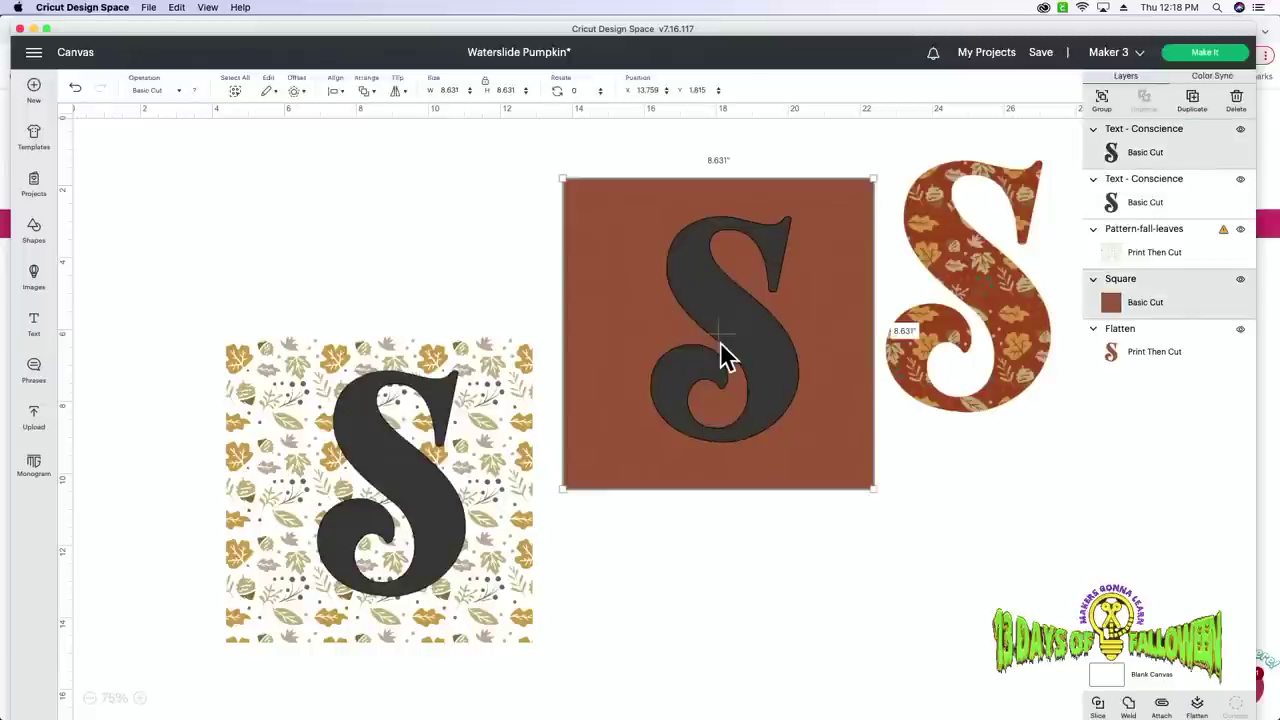
pyautogui.click(746, 582)
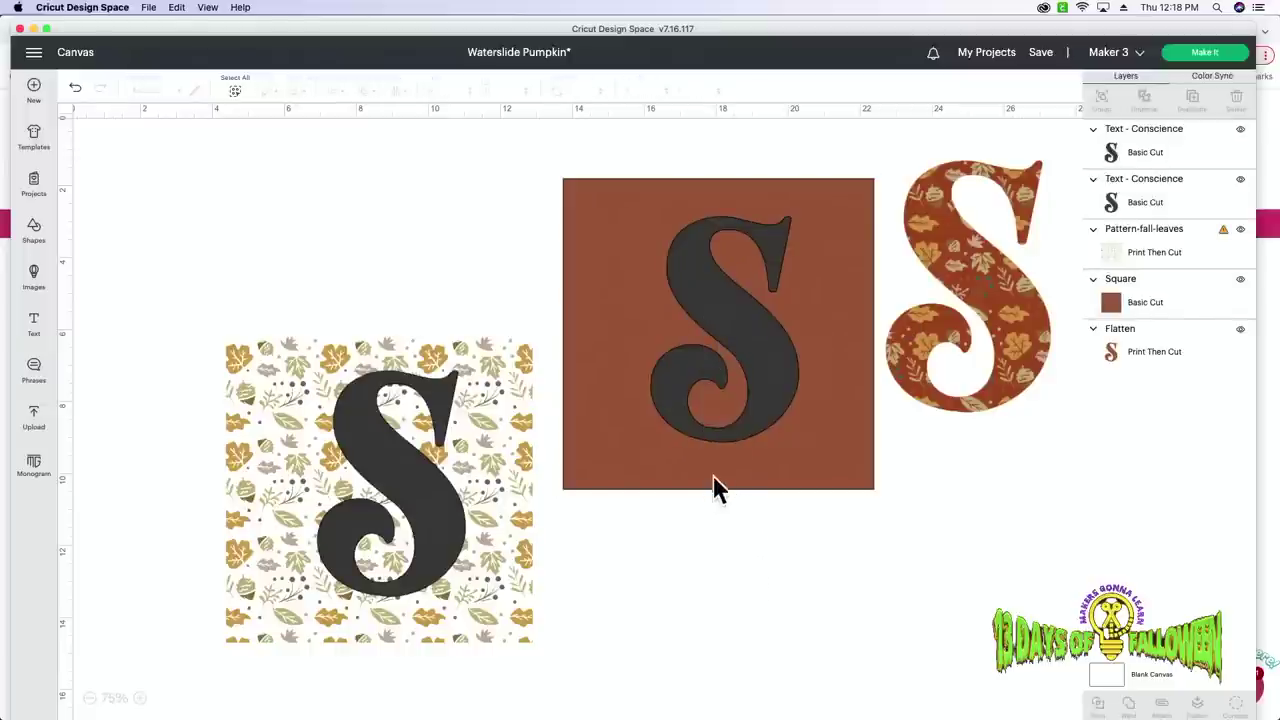
pyautogui.moveTo(752, 368)
pyautogui.mouseDown()
pyautogui.moveTo(742, 355)
pyautogui.moveTo(760, 354)
pyautogui.mouseUp()
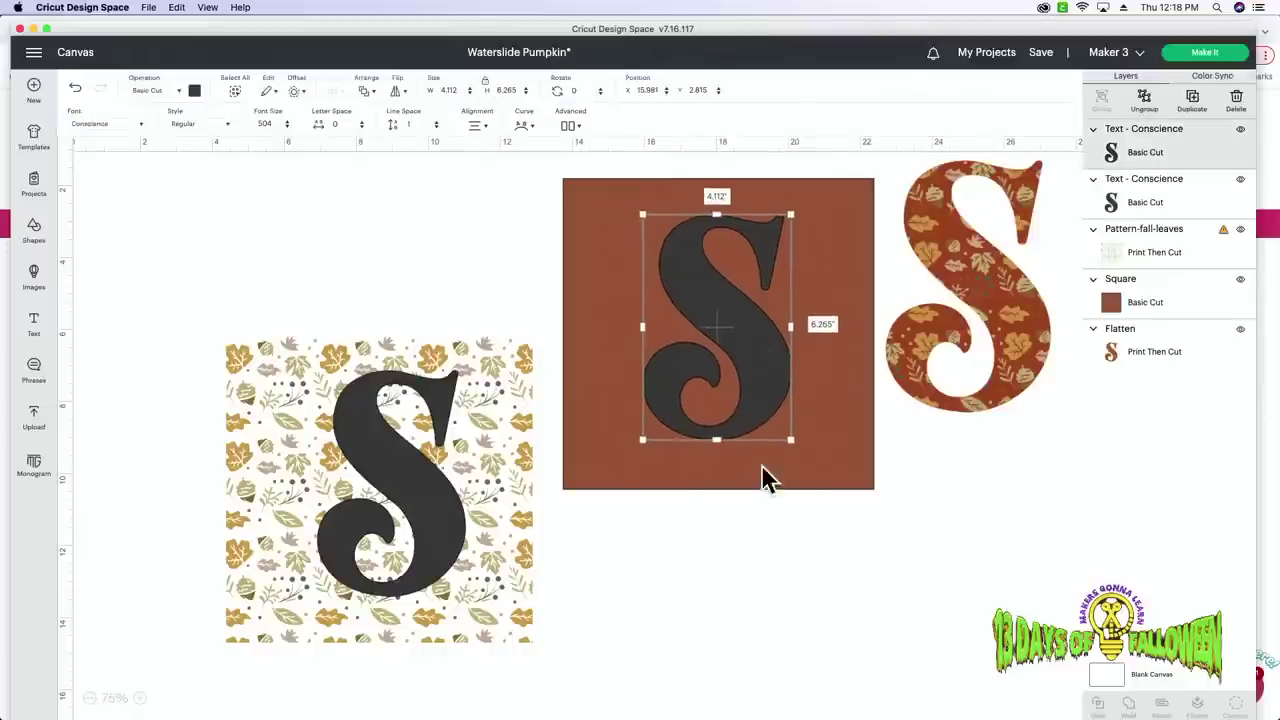
# Slice the brown square with the black S lying on it.
pyautogui.moveTo(737, 550); pyautogui.dragTo(690, 345)
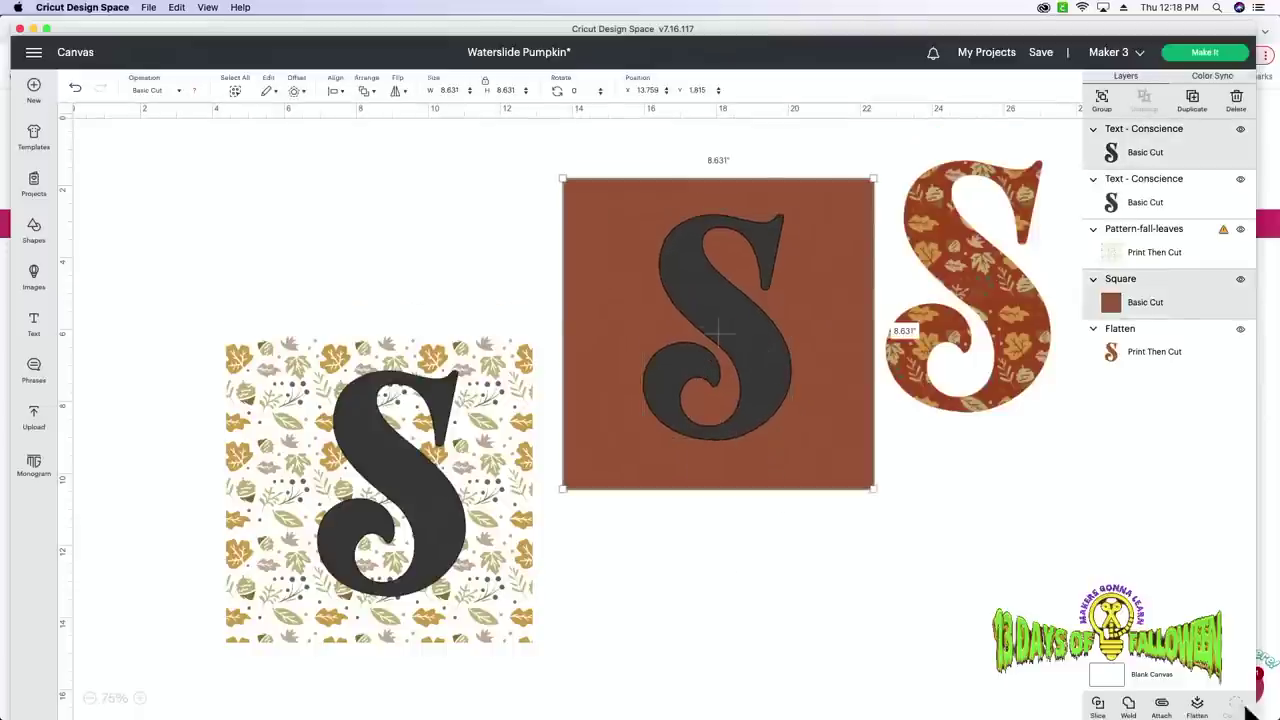
pyautogui.moveTo(737, 562); pyautogui.dragTo(715, 335)
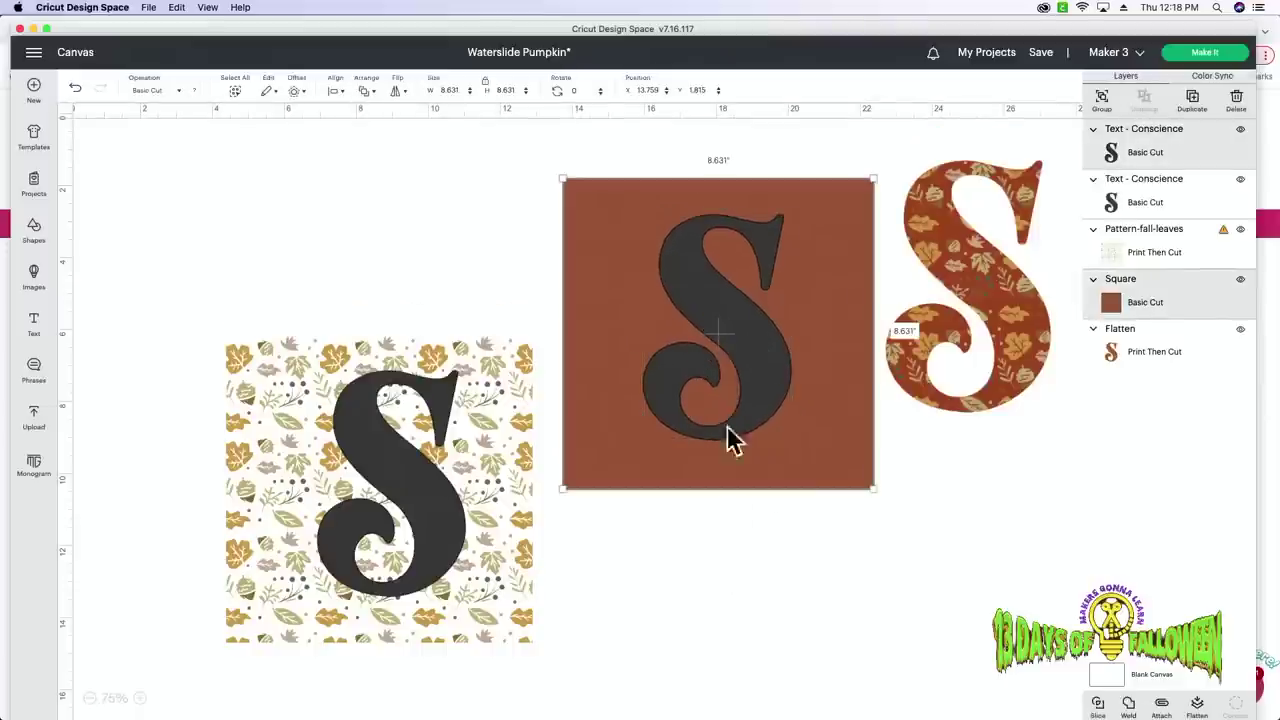
pyautogui.click(1099, 705)
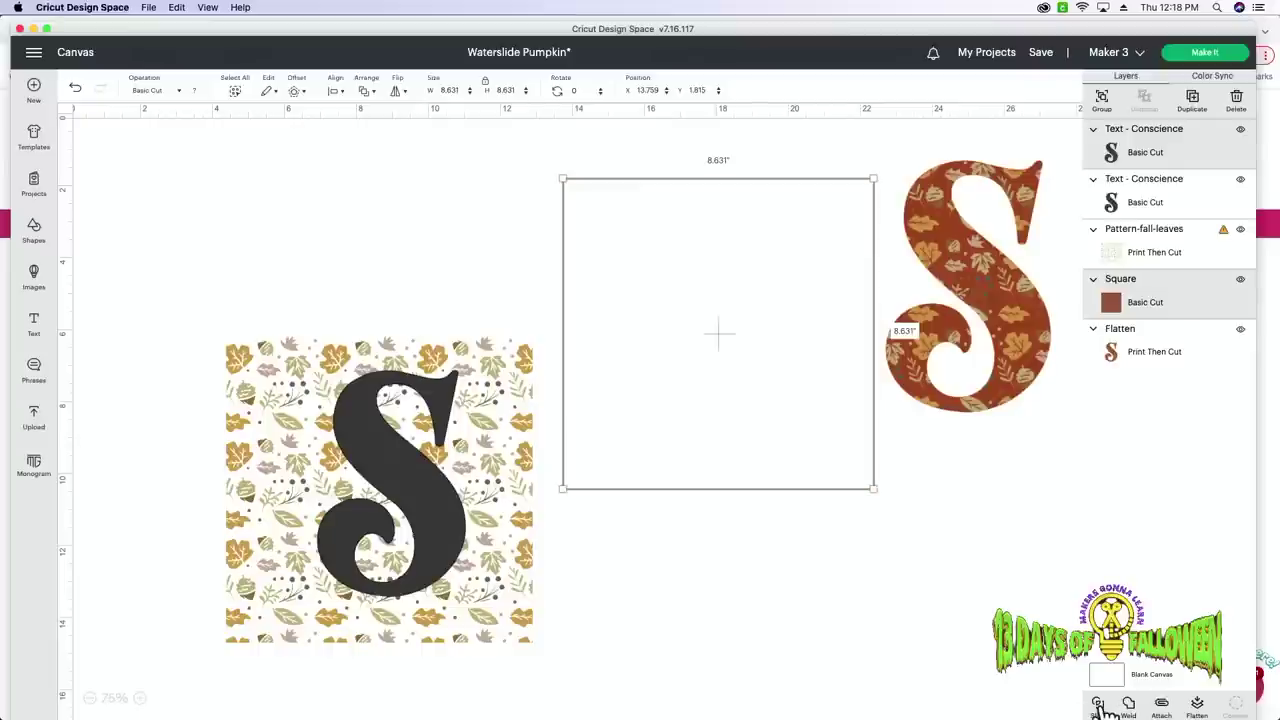
# Delete the cut-out square and the black S slice, keeping the brown S and nudging it slightly down.
pyautogui.click(805, 471)
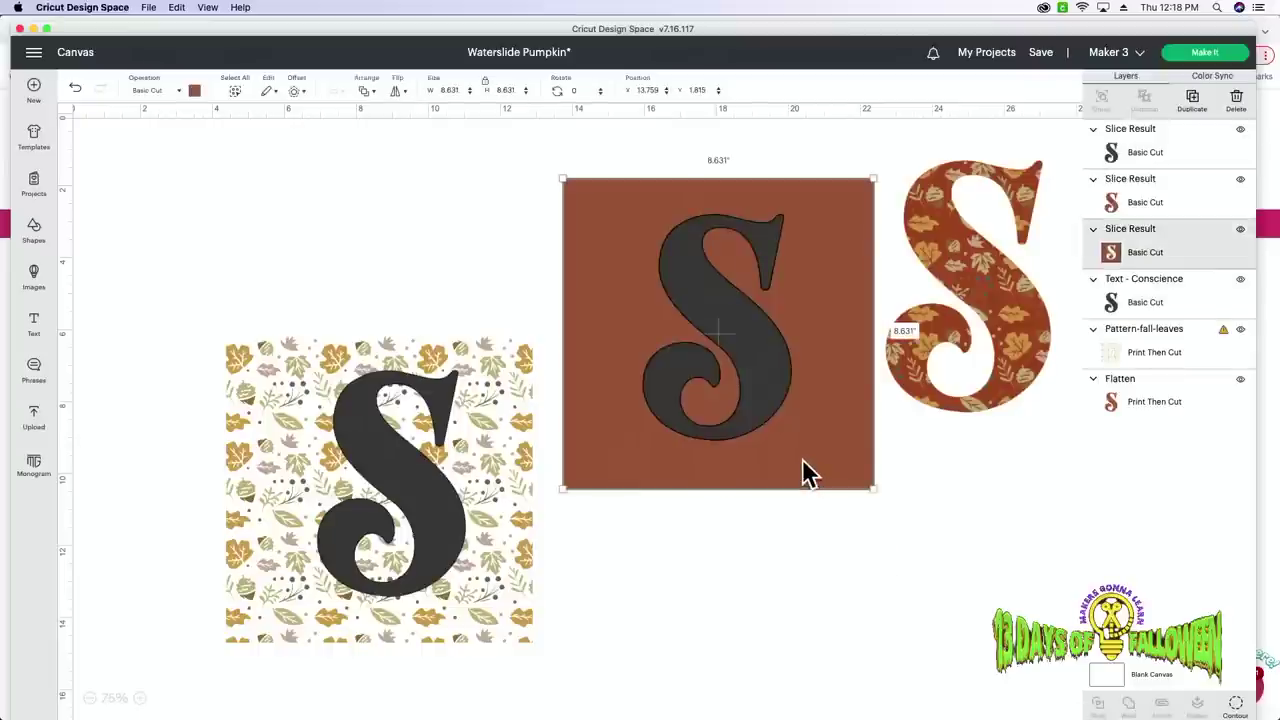
pyautogui.press('Delete')
pyautogui.click(772, 424)
pyautogui.press('Delete')
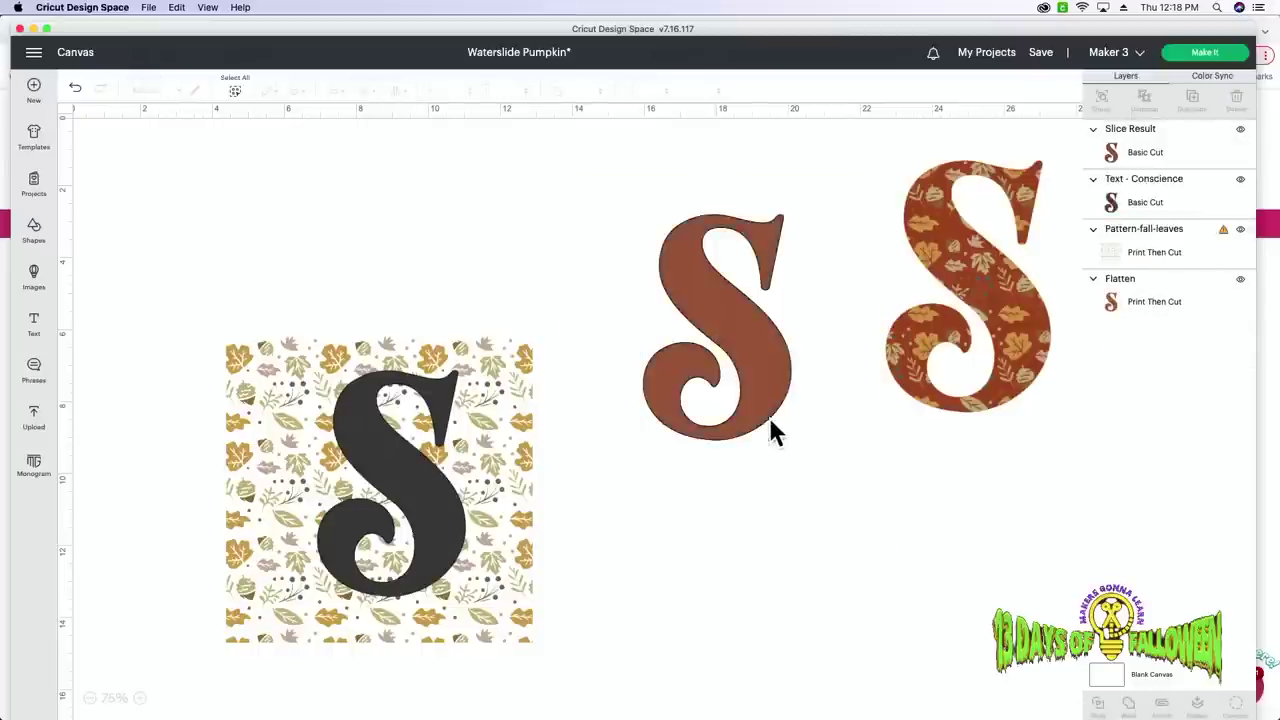
pyautogui.moveTo(763, 391); pyautogui.dragTo(760, 398)
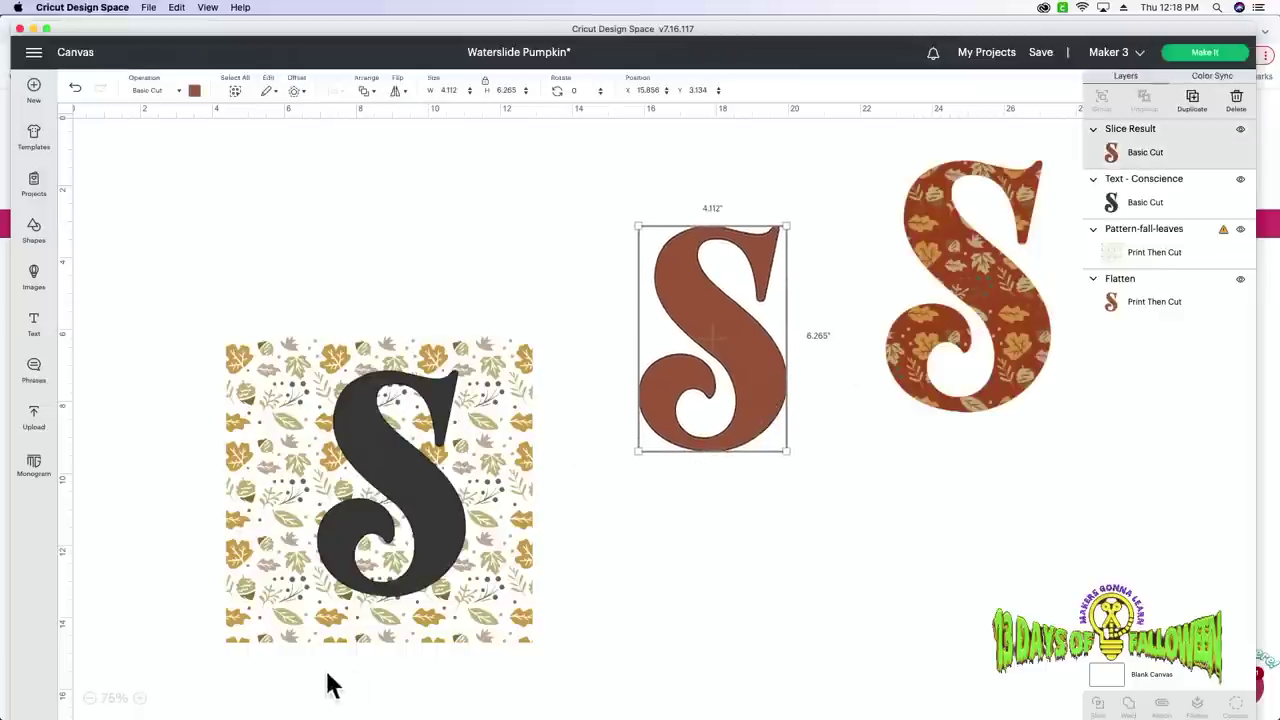
# Slice the leaf pattern with the other black S and delete the surplus black pieces, keeping the colored leaves.
pyautogui.moveTo(414, 700); pyautogui.dragTo(405, 505)
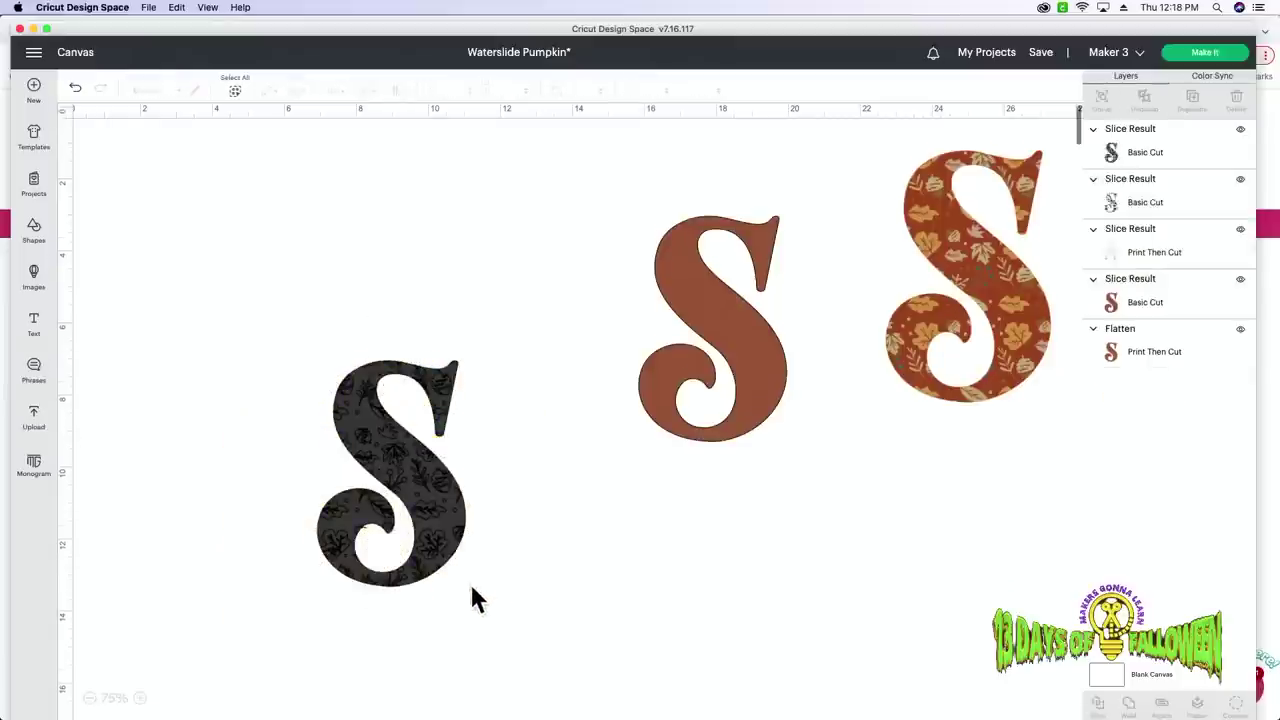
pyautogui.click(449, 514)
pyautogui.press('Delete')
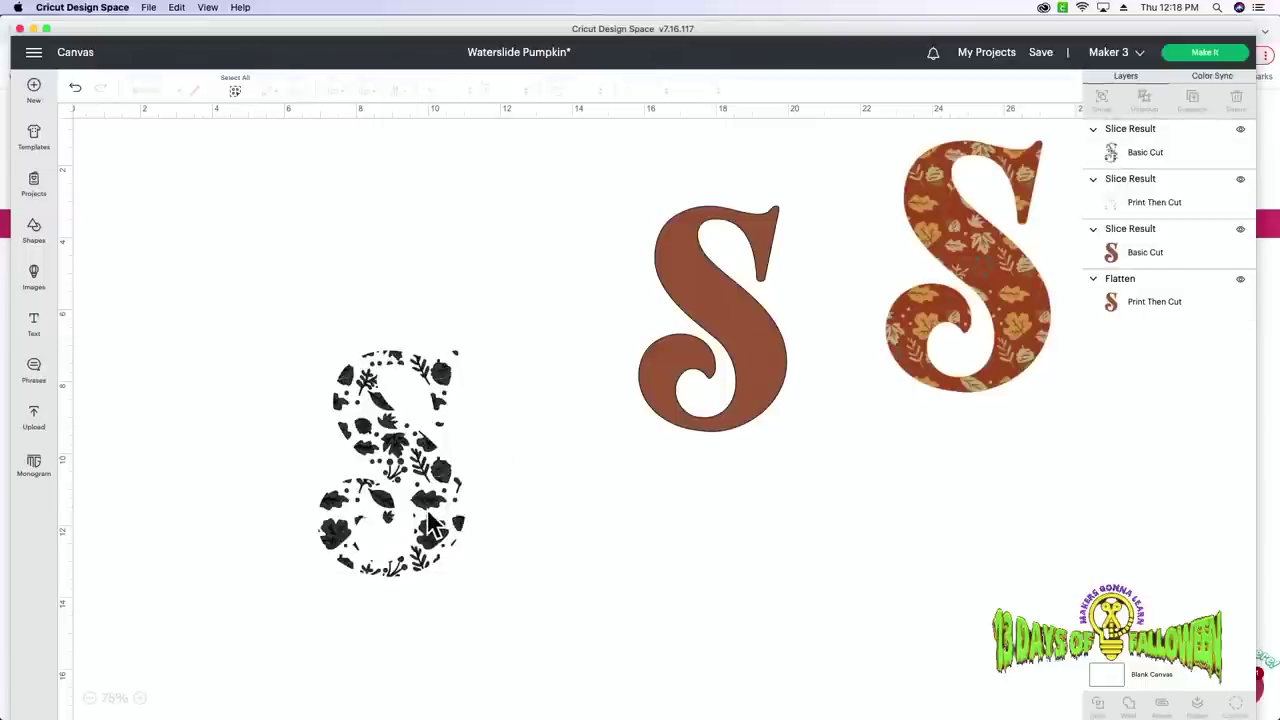
pyautogui.click(430, 522)
pyautogui.moveTo(430, 522); pyautogui.dragTo(525, 550)
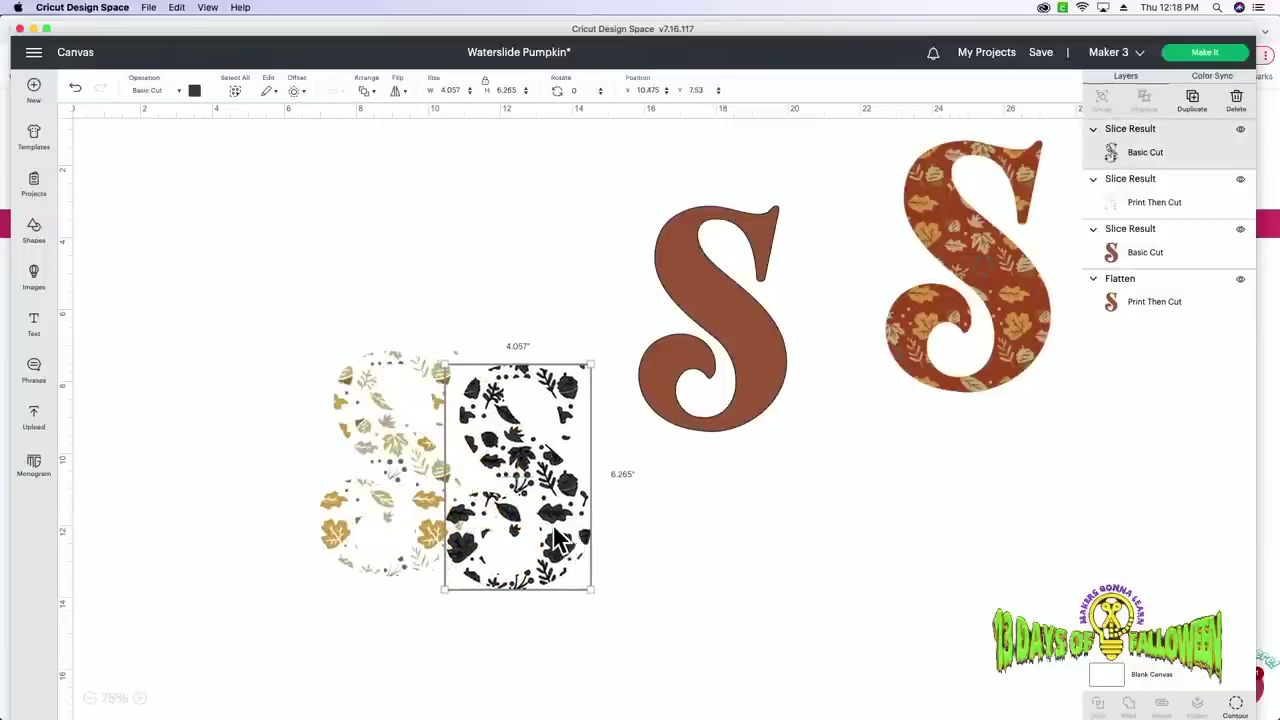
pyautogui.press('Delete')
# Place the S-shaped leaf layer on the brown S and center-align both layers.
pyautogui.moveTo(451, 523); pyautogui.dragTo(760, 386)
pyautogui.moveTo(733, 574); pyautogui.dragTo(636, 236)
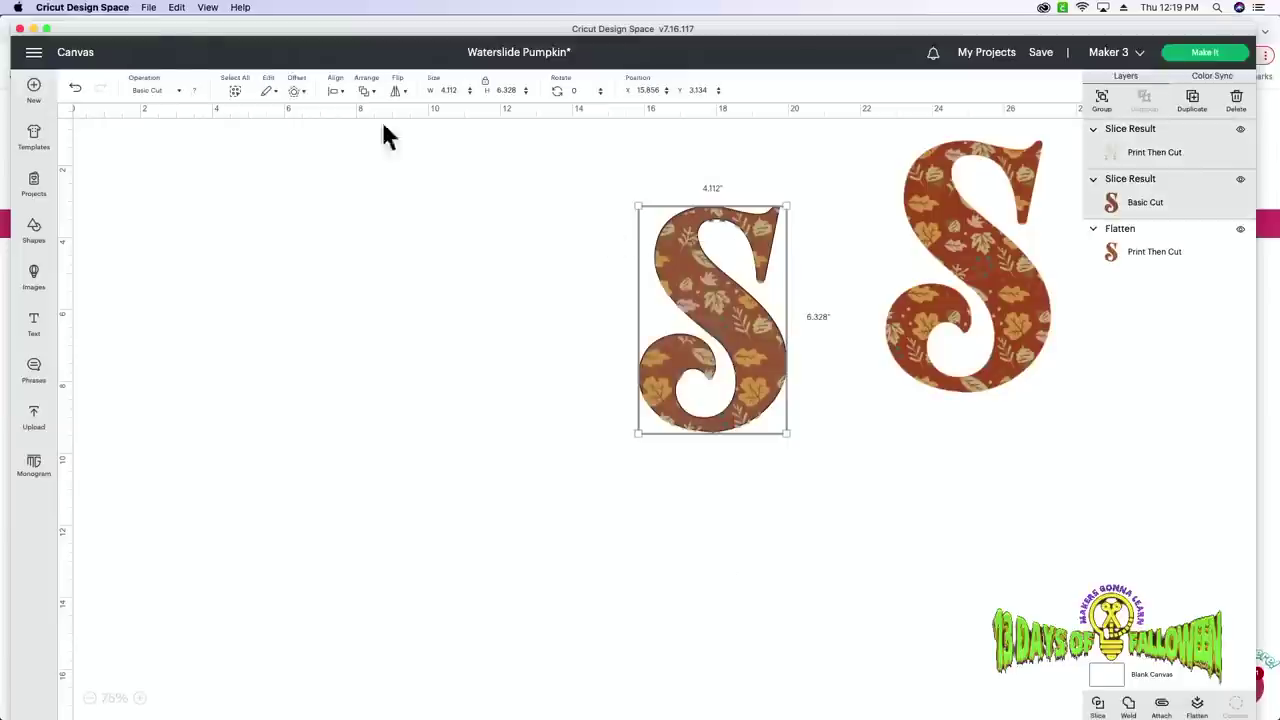
pyautogui.click(335, 91)
pyautogui.click(365, 230)
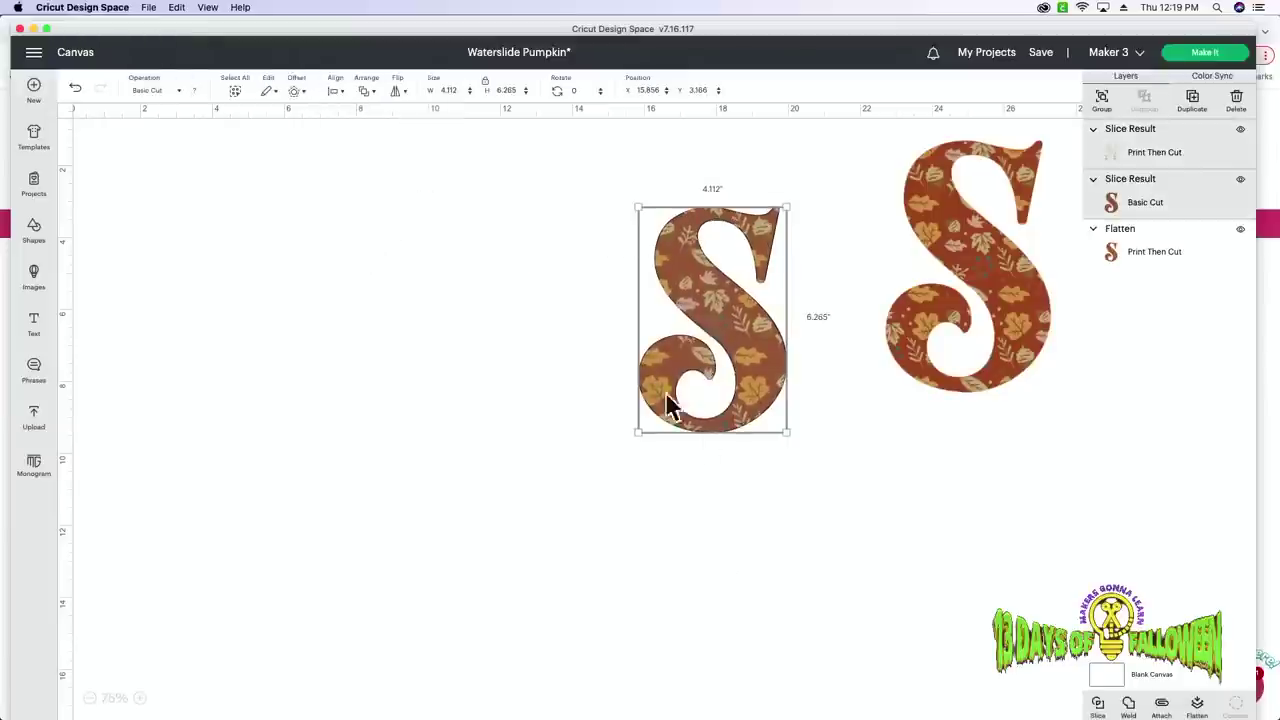
# Move the layered S away from the original patterned S, flatten its layers, and delete the original.
pyautogui.click(724, 496)
pyautogui.click(709, 363)
pyautogui.moveTo(777, 363); pyautogui.dragTo(611, 366)
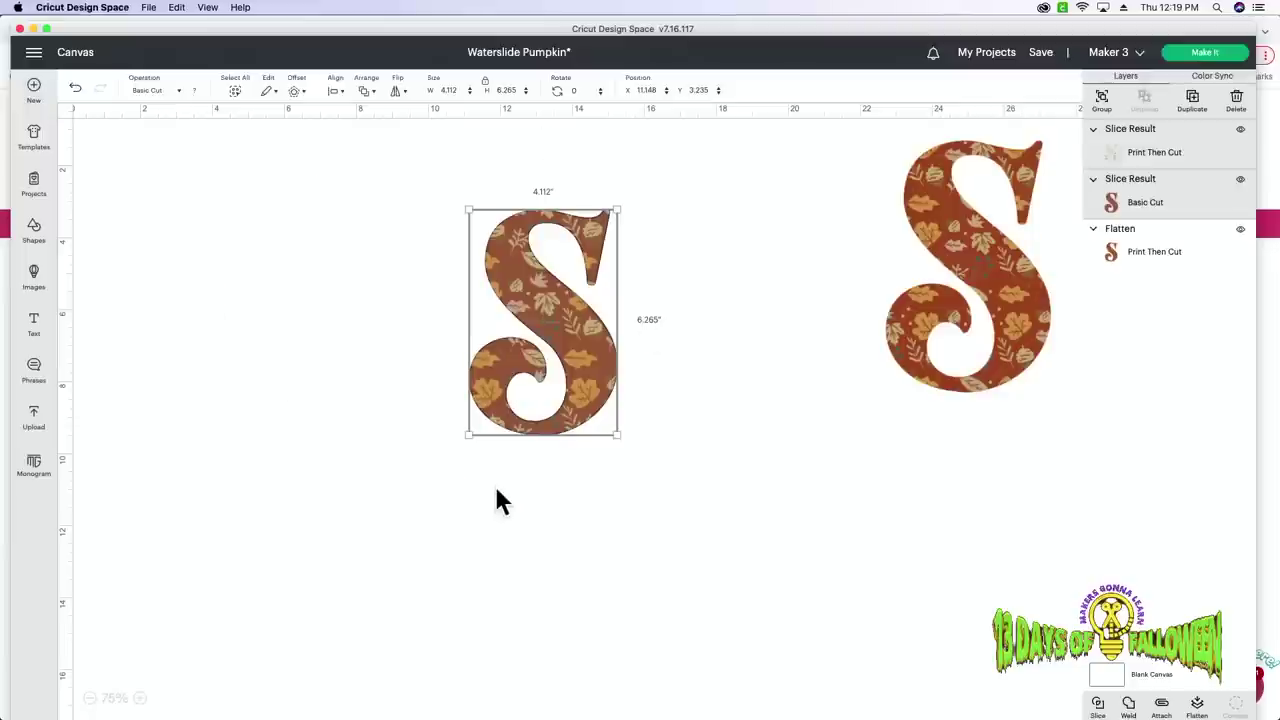
pyautogui.click(1197, 705)
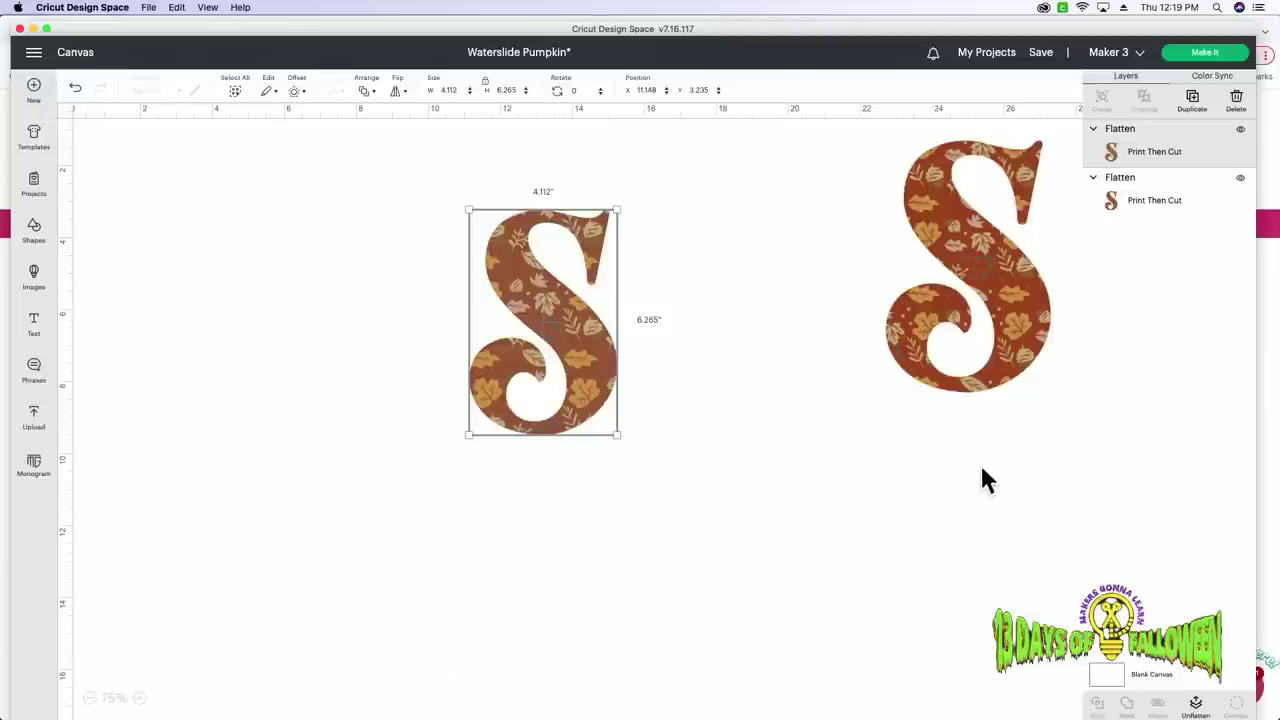
pyautogui.click(940, 312)
pyautogui.press('Delete')
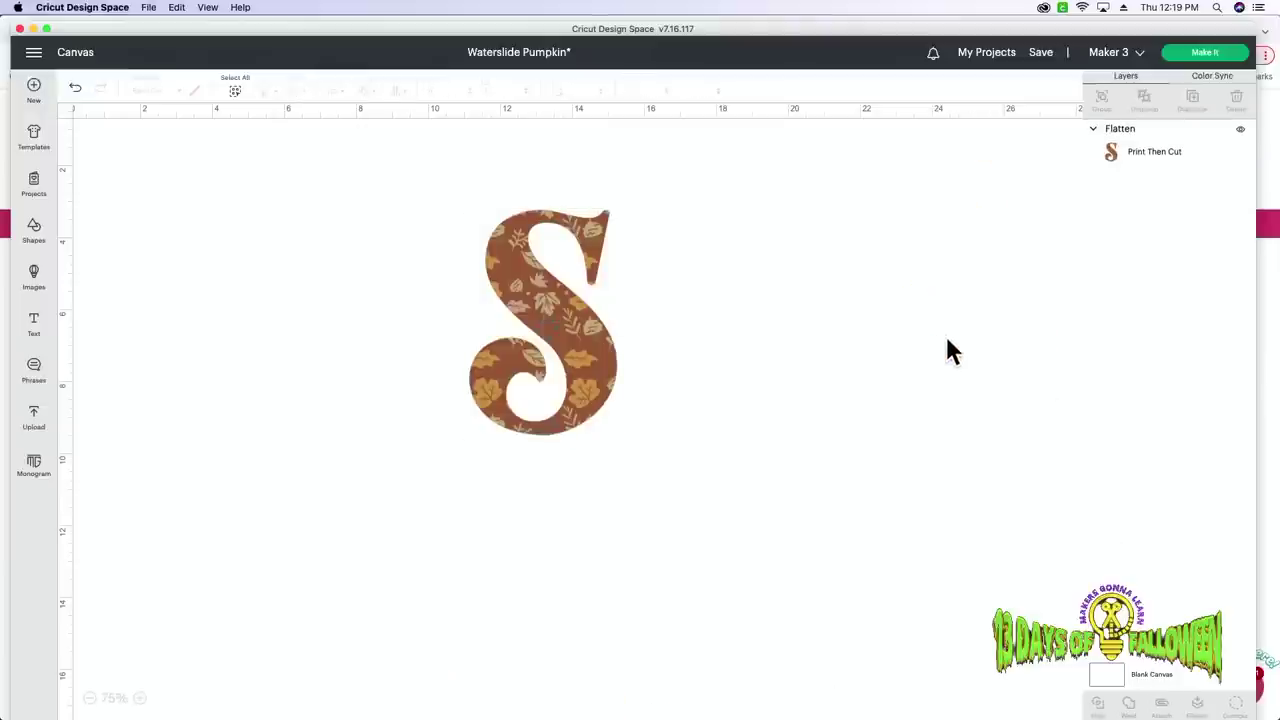
# Take the S design through mat preparation to the Make stage, connecting Maker 3 : 0 USB and marking the sheet as already printed.
pyautogui.click(1181, 60)
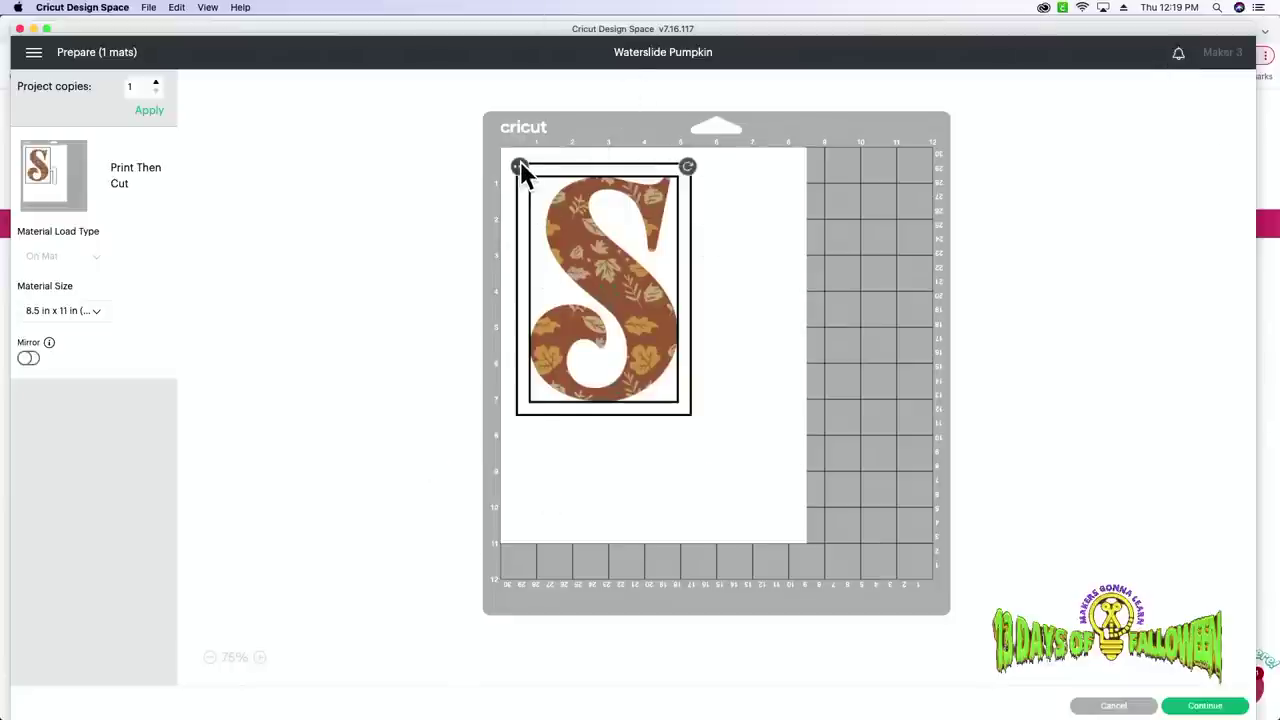
pyautogui.click(1203, 705)
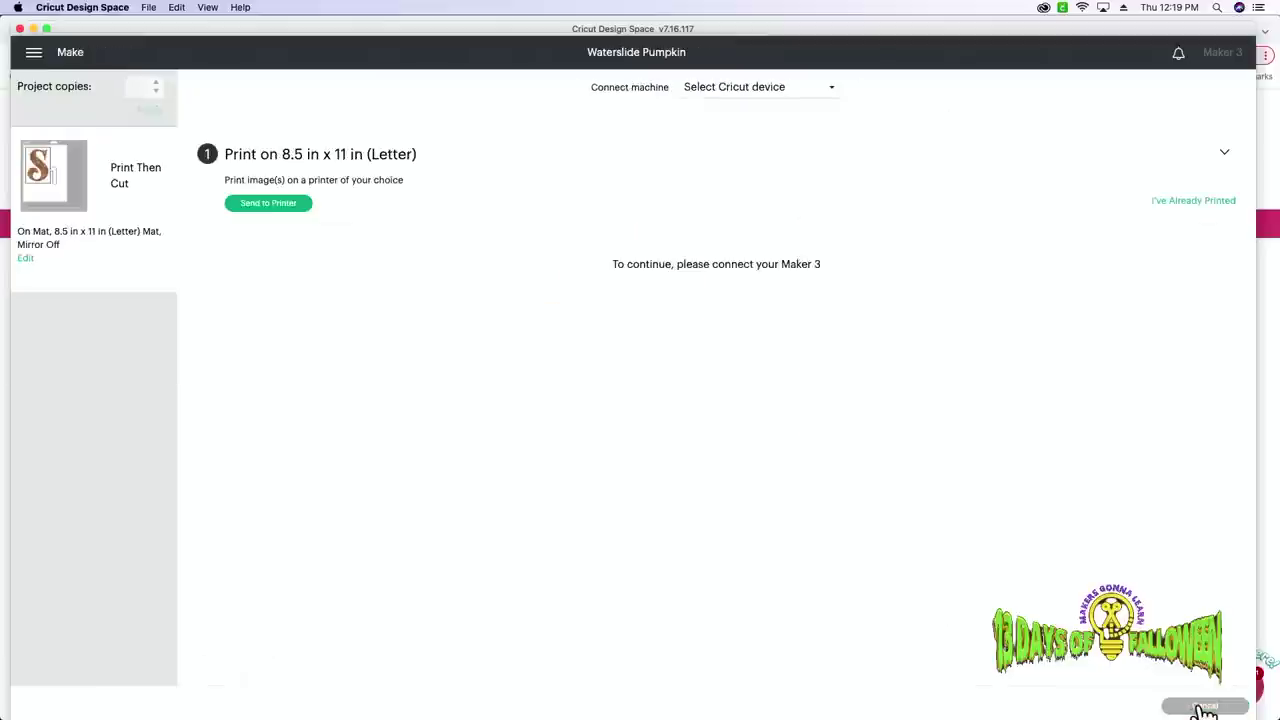
pyautogui.click(776, 87)
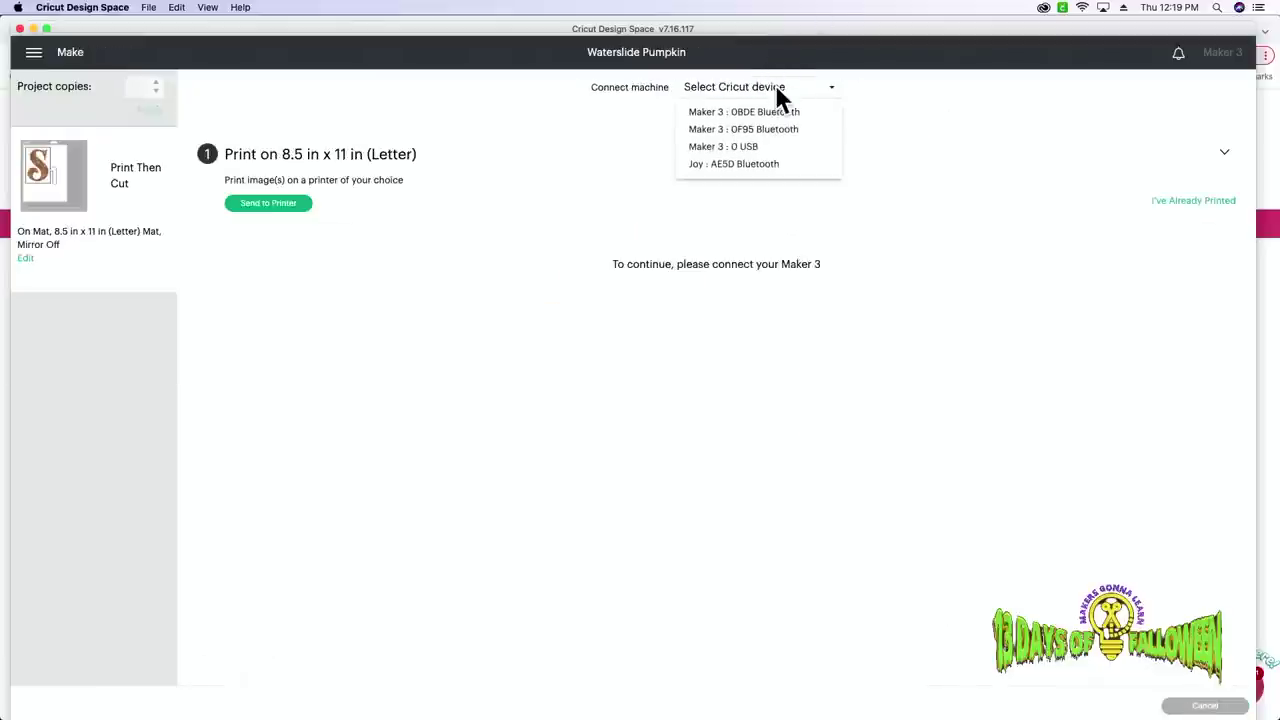
pyautogui.click(760, 147)
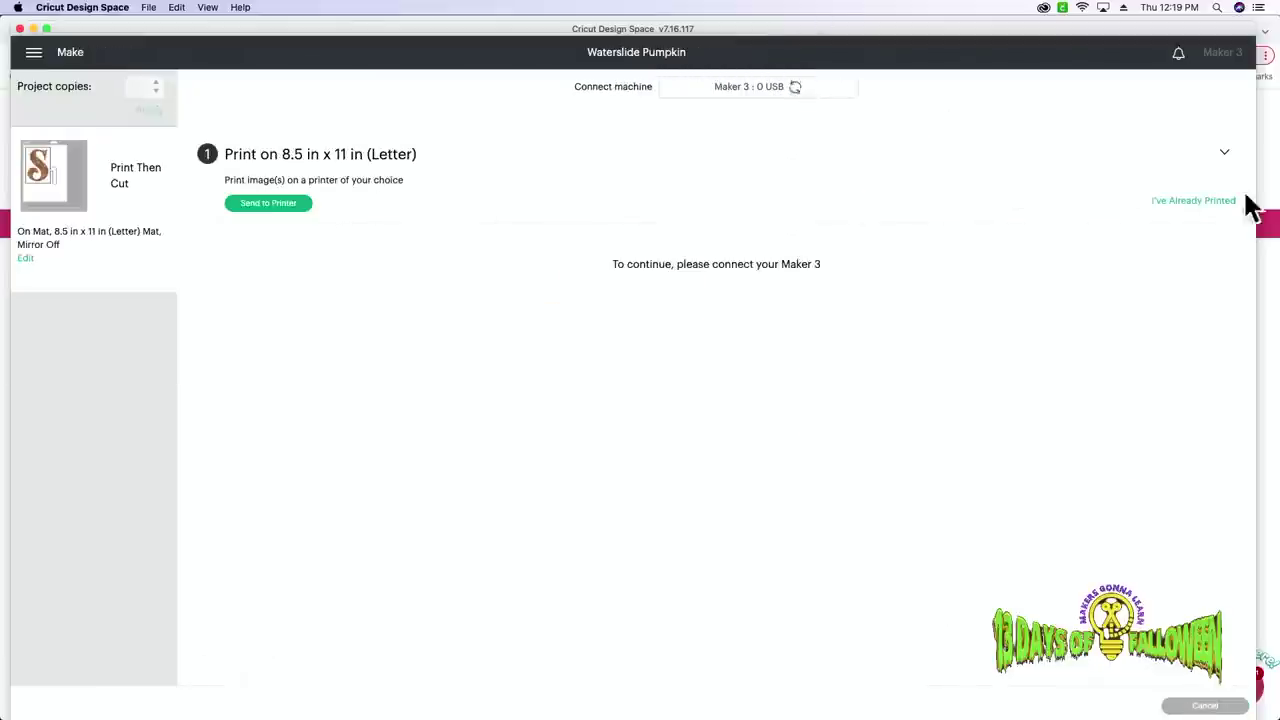
pyautogui.click(1178, 204)
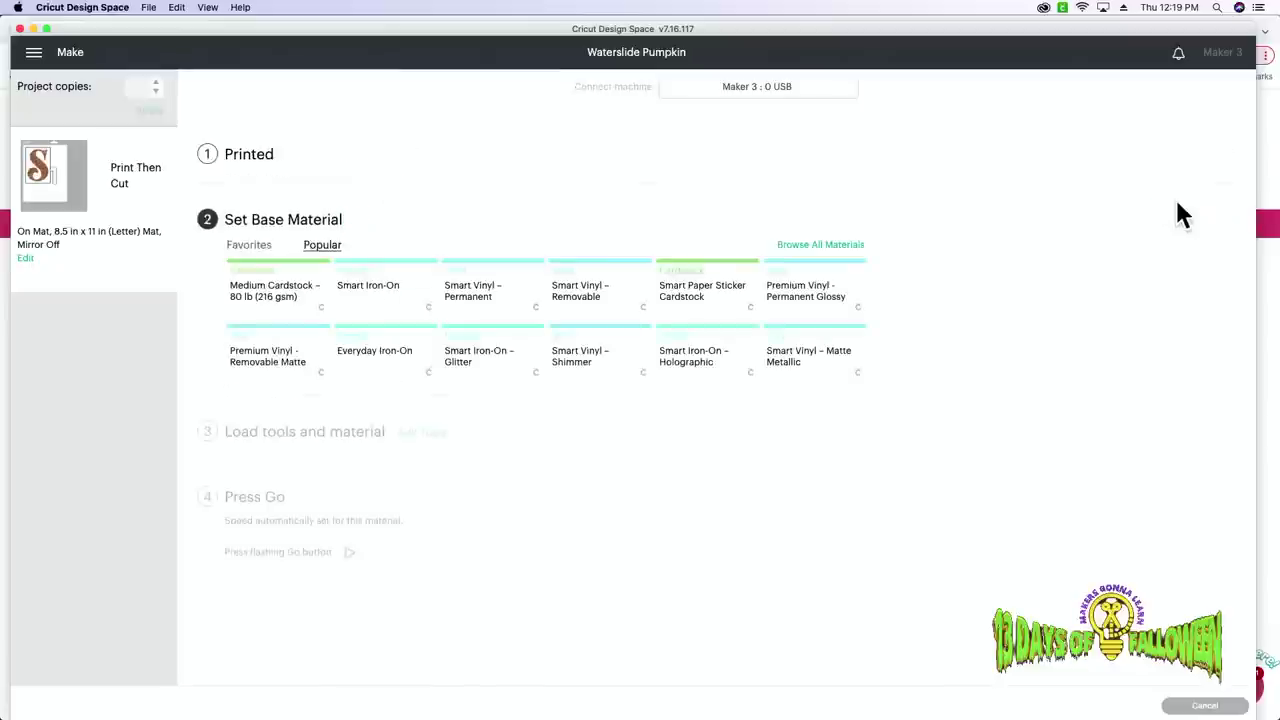
# Browse all base materials and search them for "waterslide" and the shorter term "water", clearing the search when done.
pyautogui.click(815, 246)
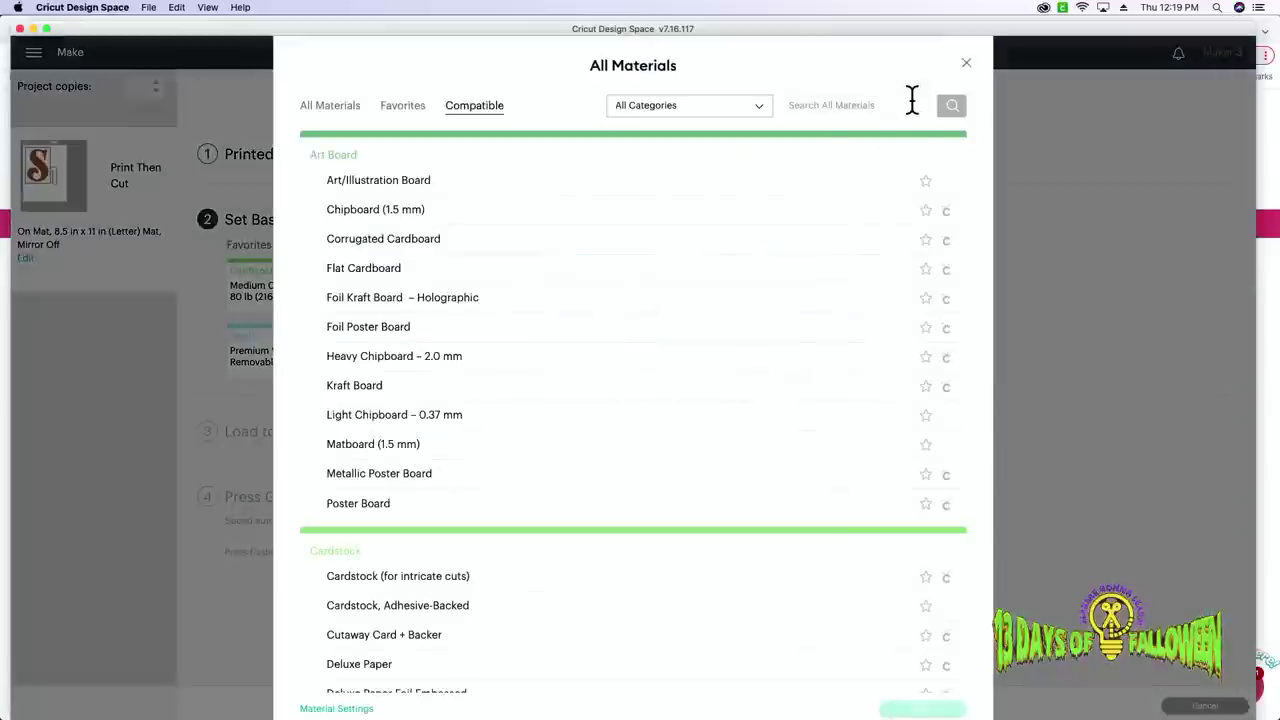
pyautogui.click(912, 100)
pyautogui.write('waters')
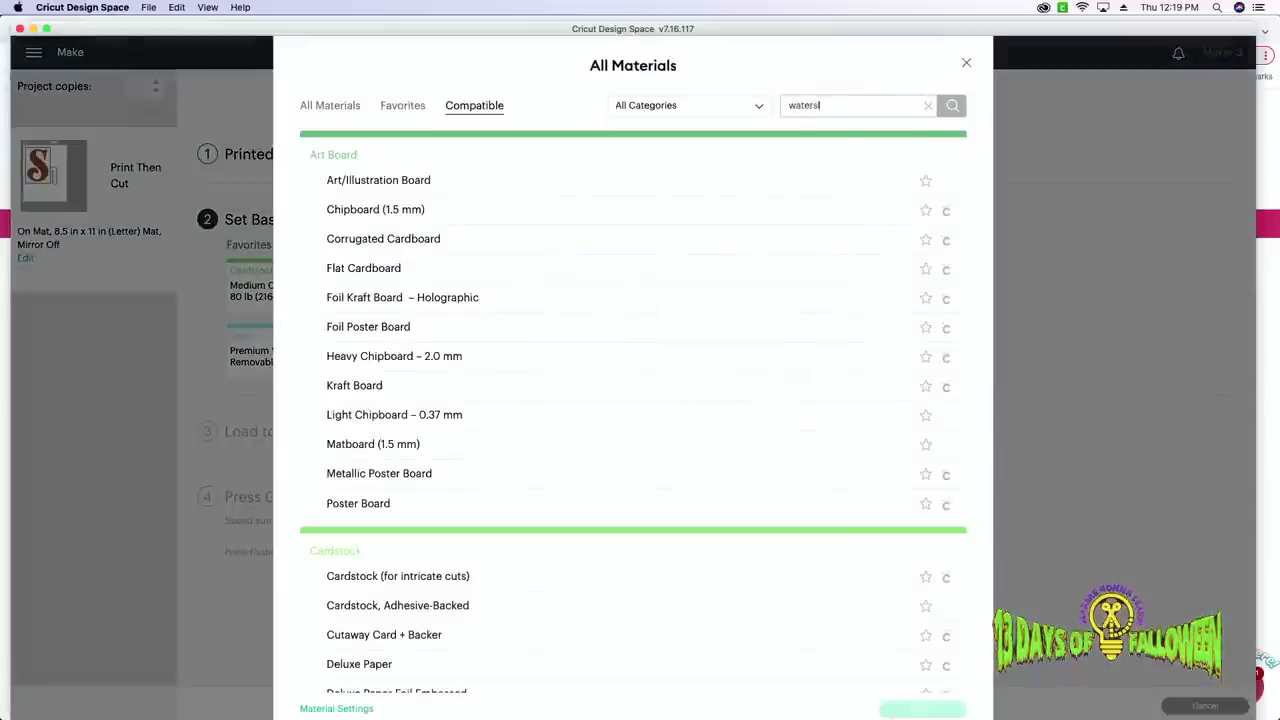
pyautogui.write('lide')
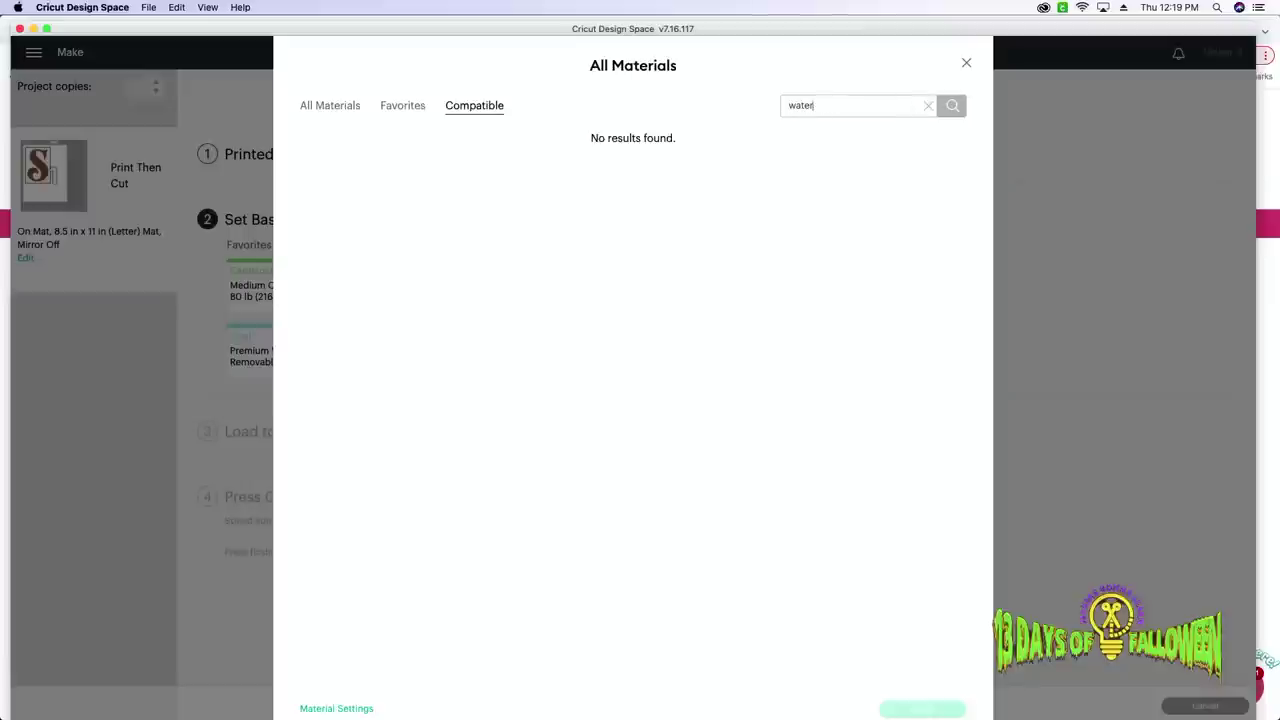
pyautogui.write('r')
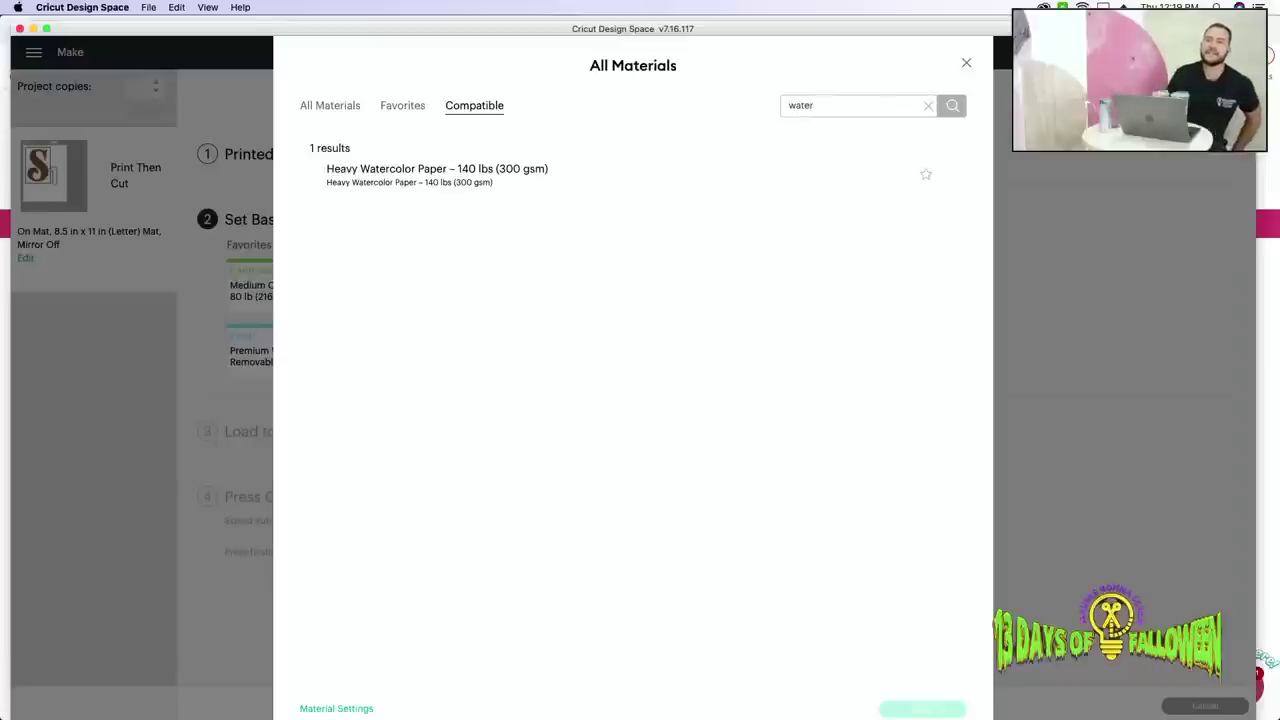
pyautogui.click(925, 106)
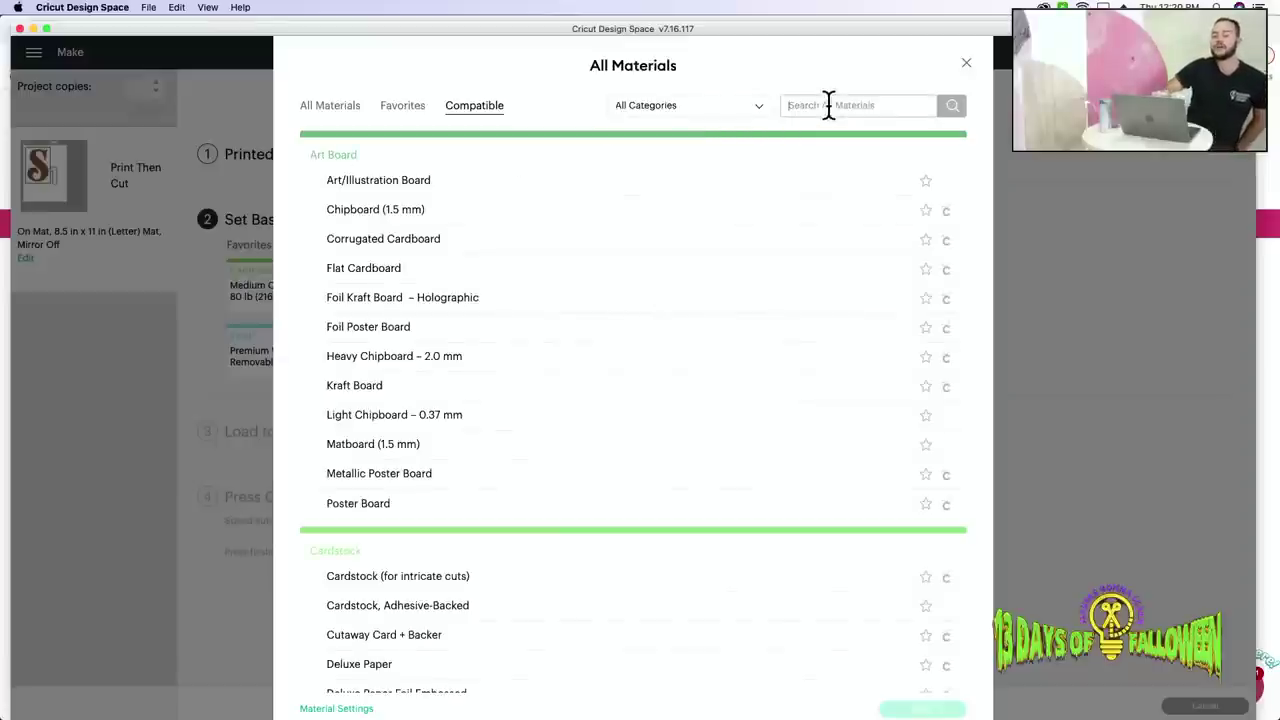
# Search the materials for "copy" and look through the compatible Art Board, Cardstock and Fabric materials for a waterslide substitute.
pyautogui.write('copy')
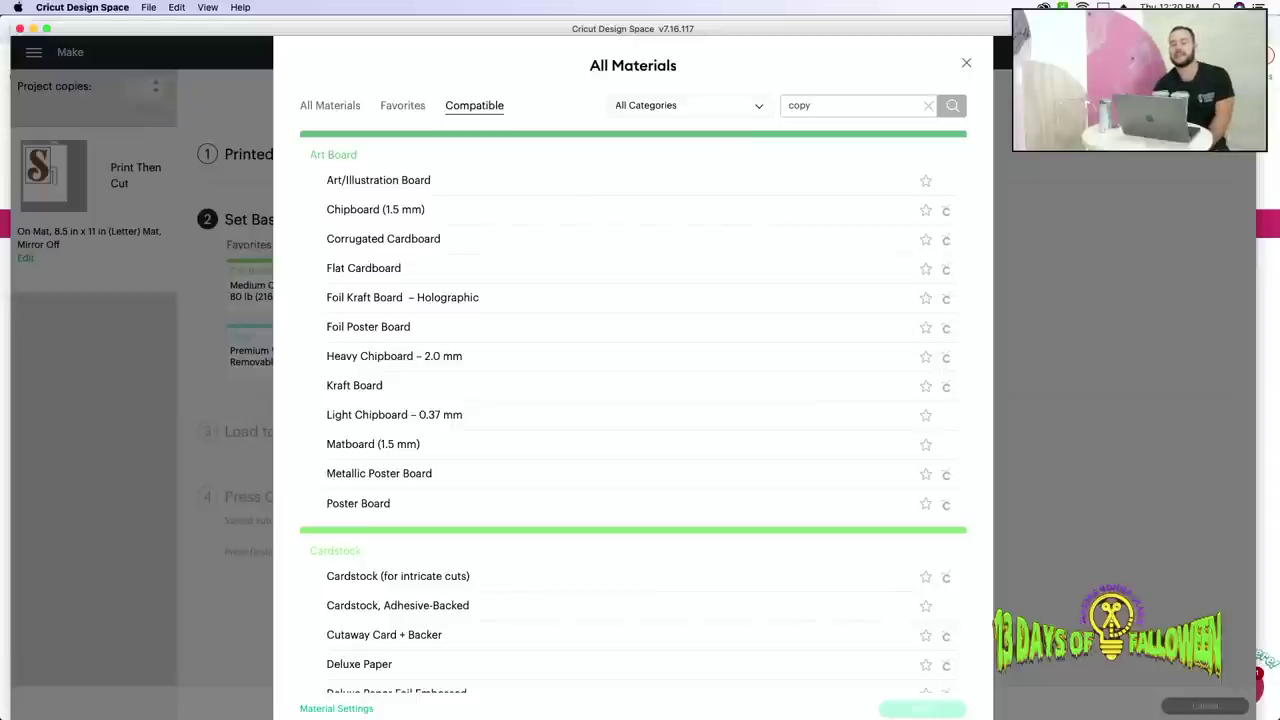
pyautogui.press('Return')
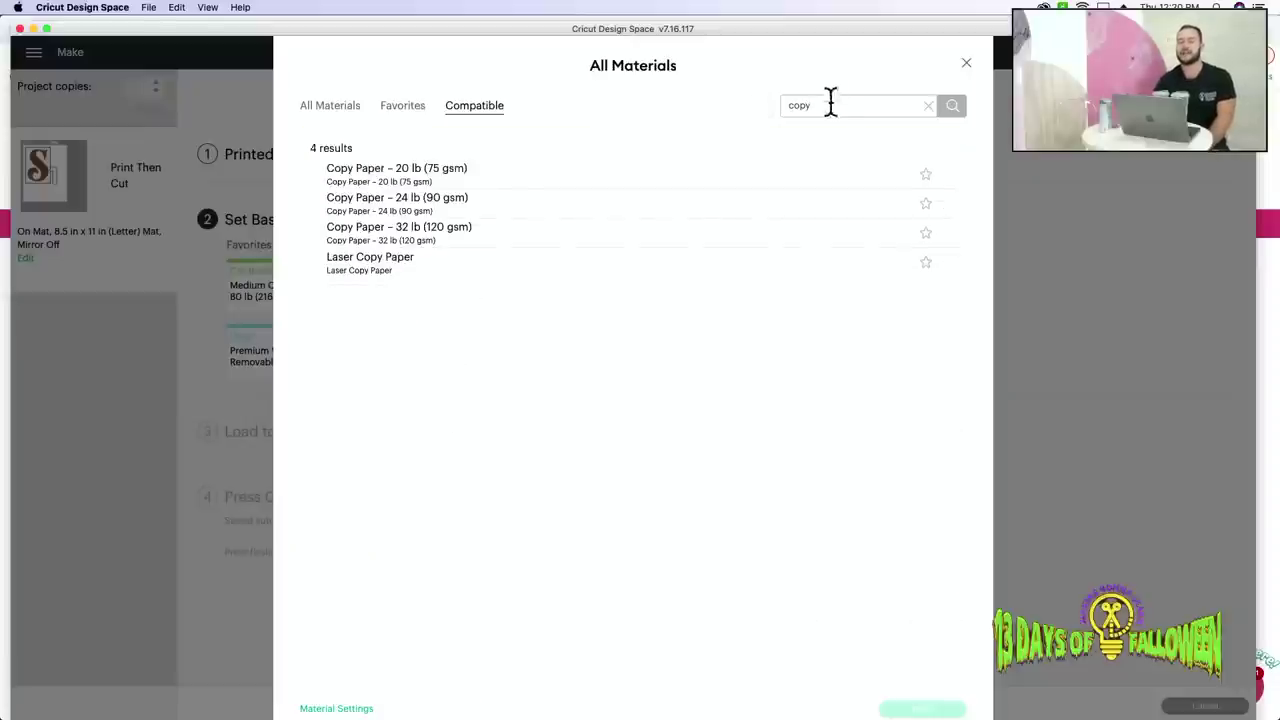
pyautogui.click(928, 108)
pyautogui.scroll(-1, 518, 545)
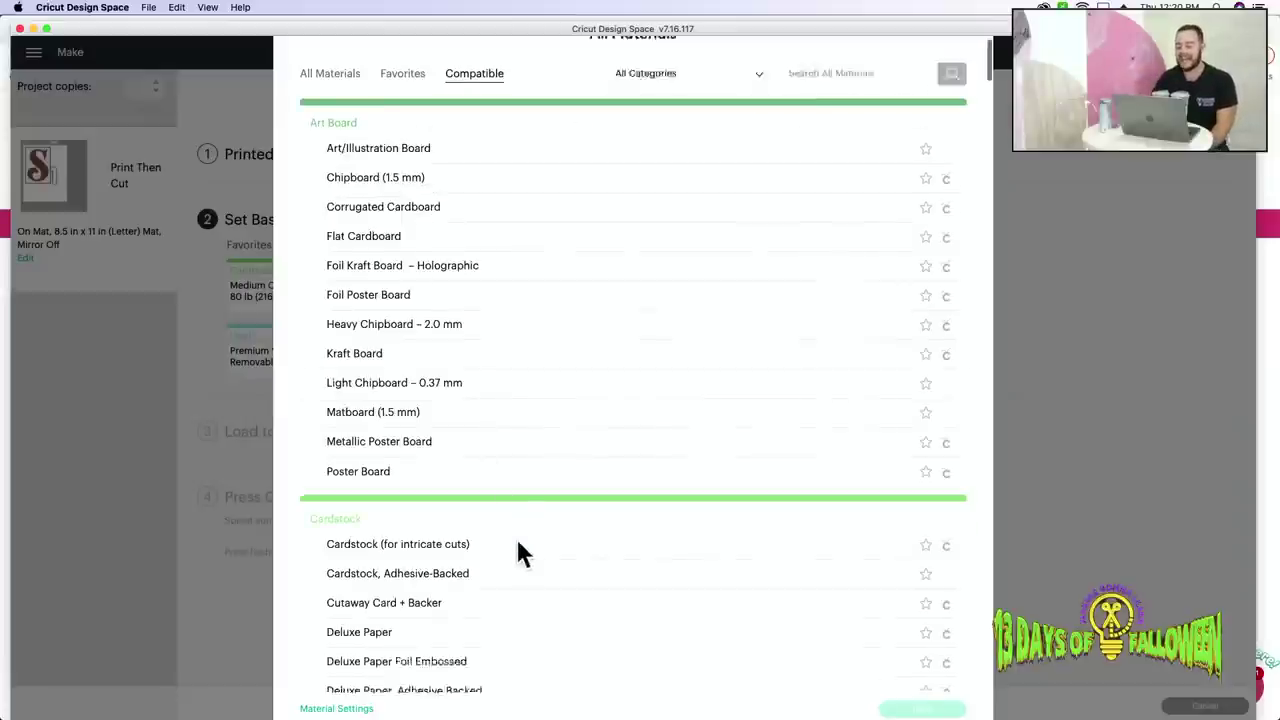
pyautogui.scroll(-5, 516, 548)
pyautogui.scroll(5, 518, 549)
pyautogui.scroll(-3, 600, 590)
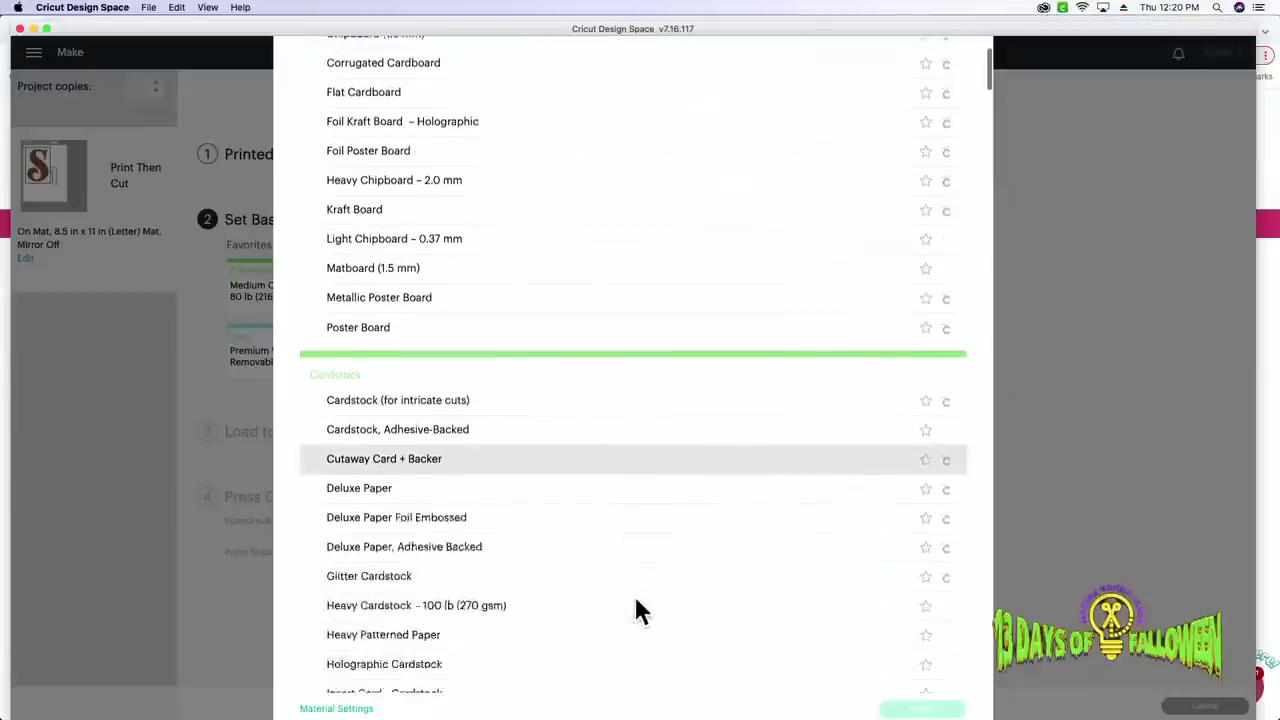
pyautogui.scroll(-6, 635, 600)
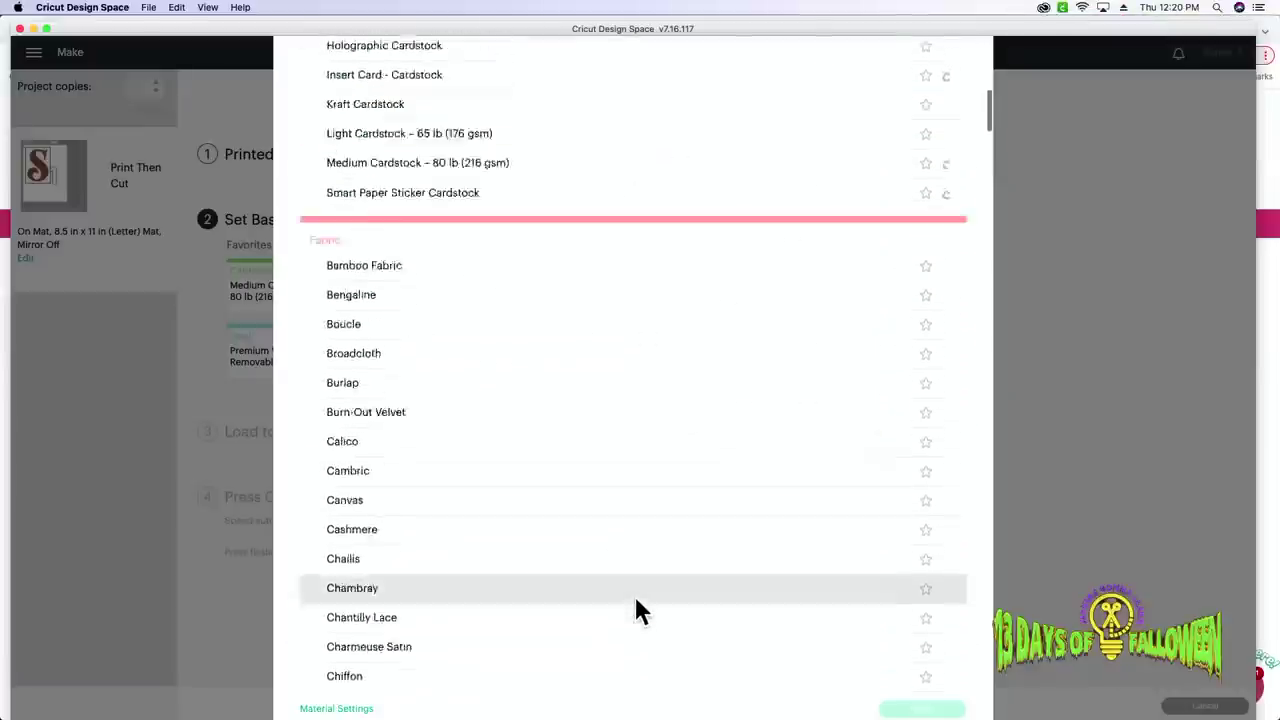
pyautogui.scroll(10, 634, 600)
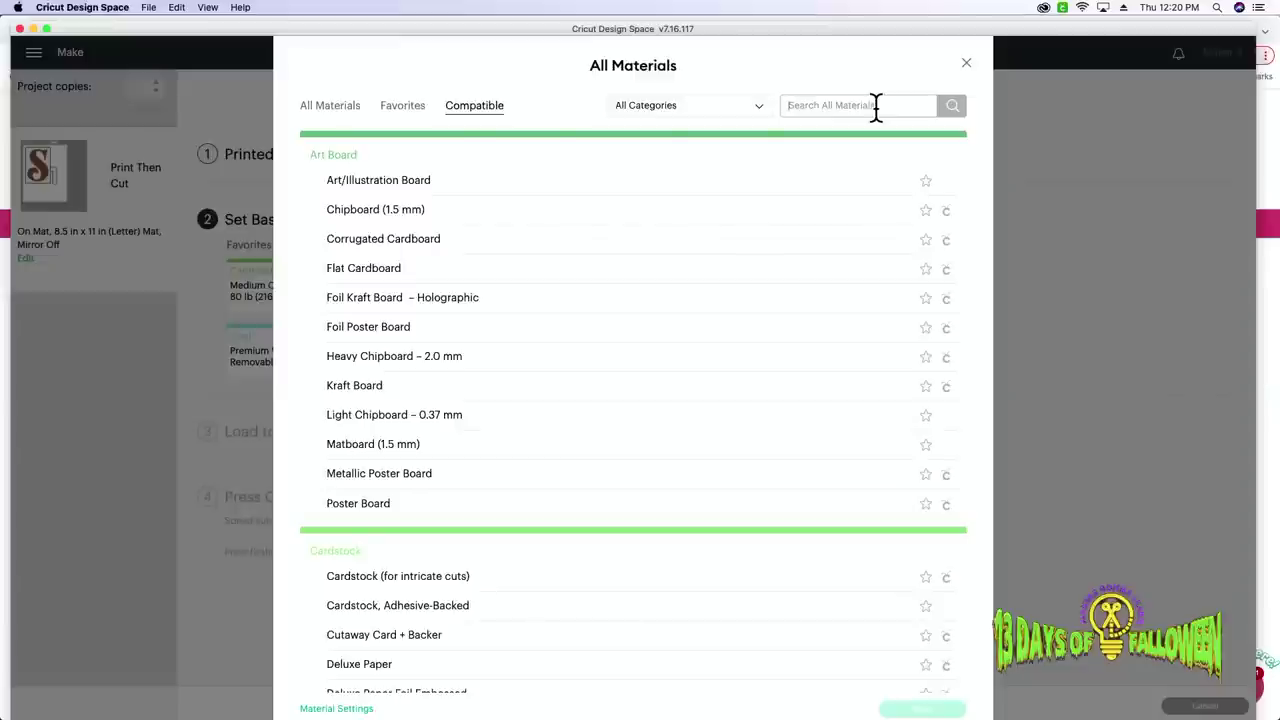
pyautogui.write('copy')
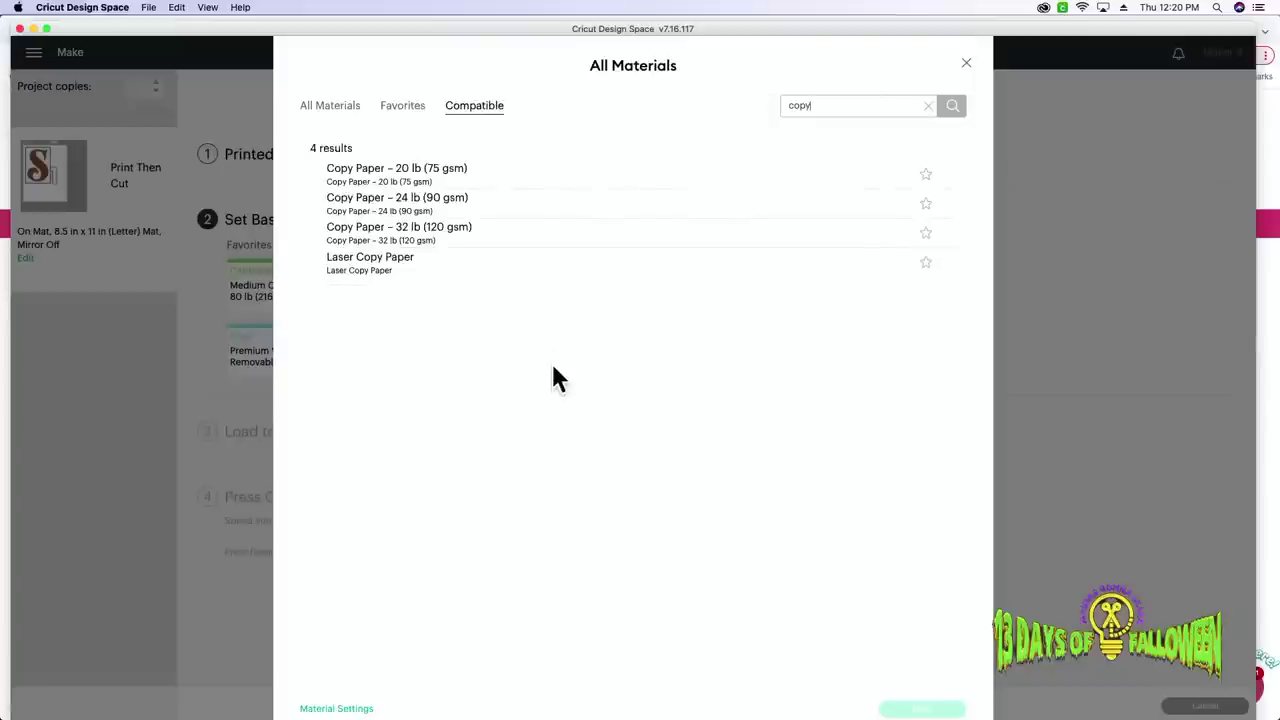
pyautogui.click(928, 106)
# Search the materials for "vinyl" and set the base material to the plain Vinyl entry.
pyautogui.click(903, 101)
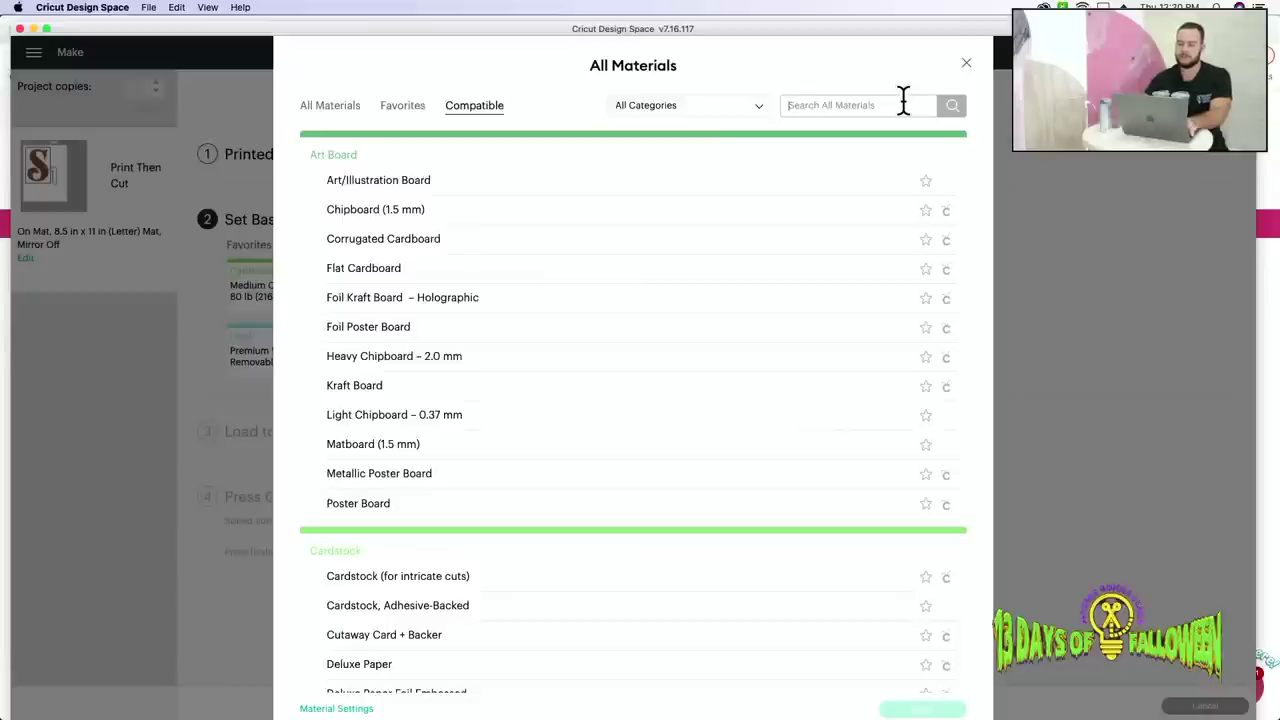
pyautogui.click(903, 103)
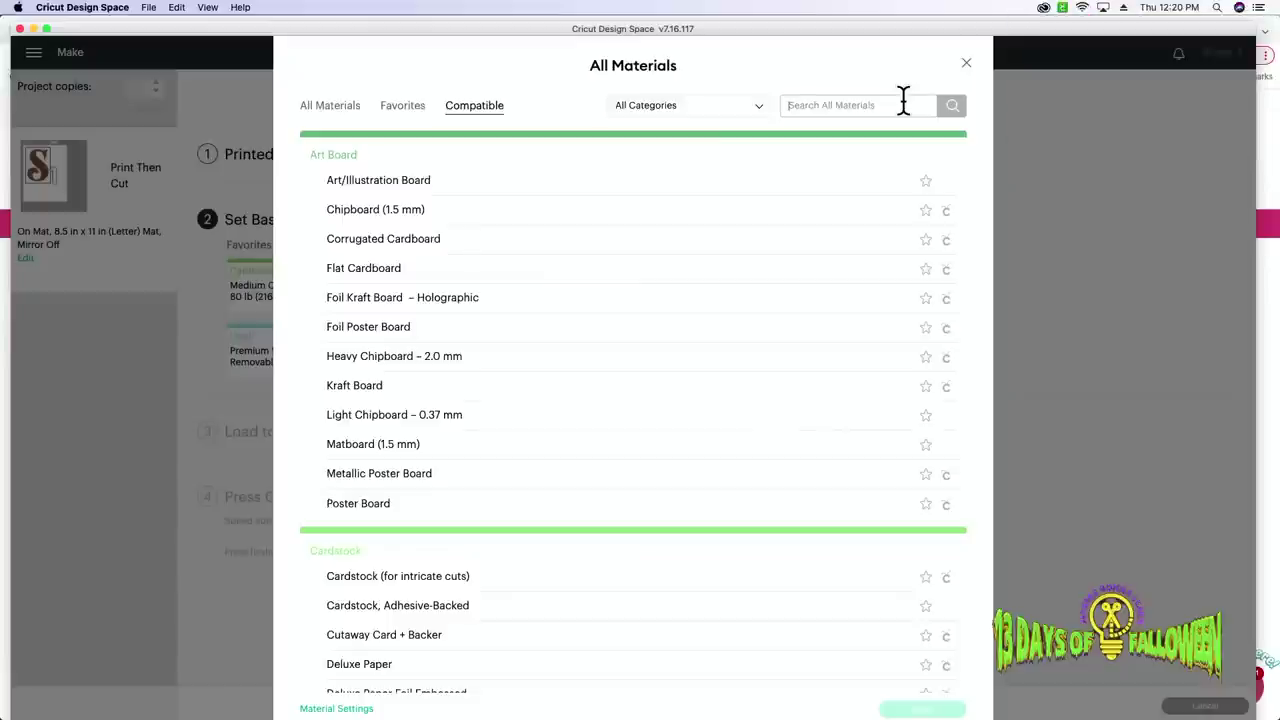
pyautogui.write('vinyl')
pyautogui.click(952, 106)
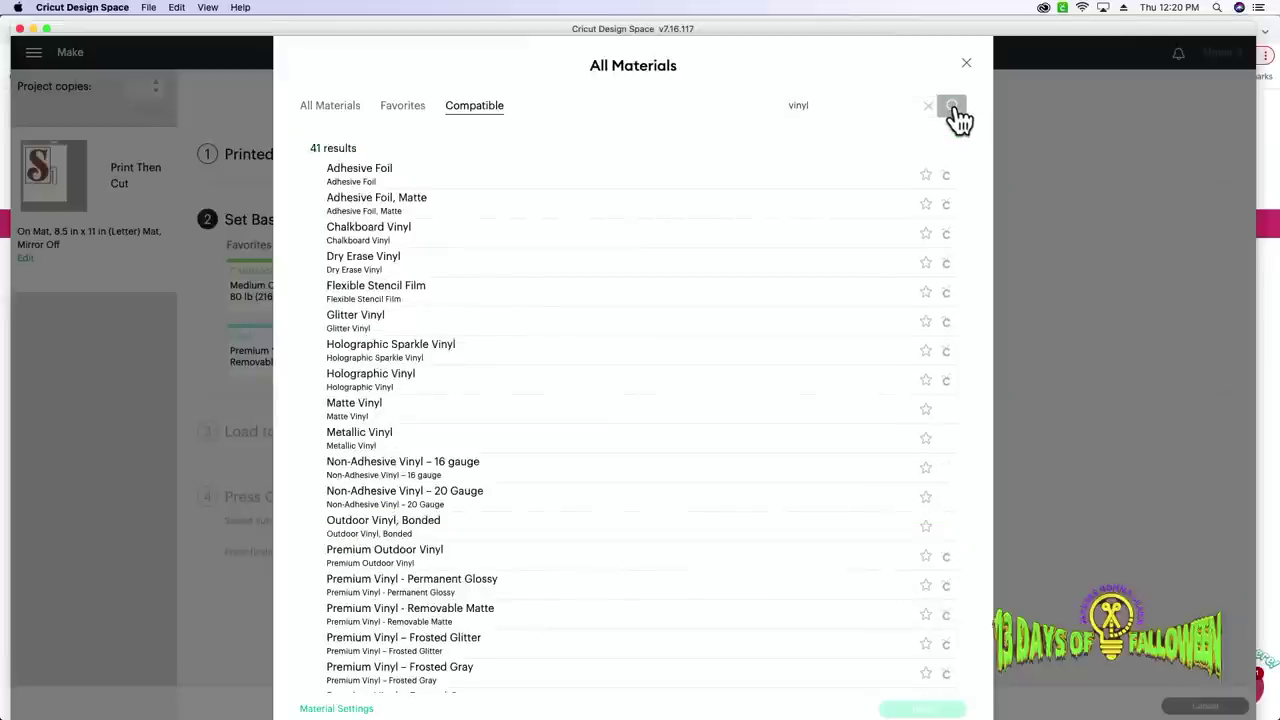
pyautogui.scroll(-10, 706, 490)
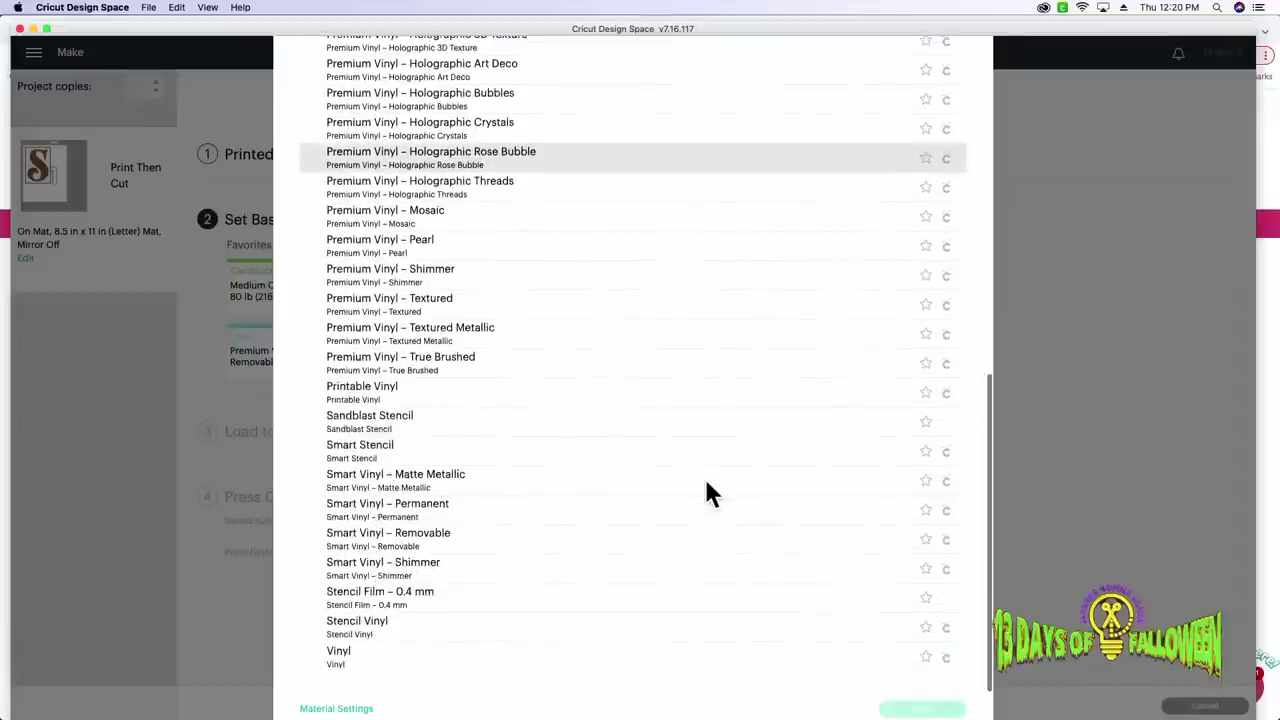
pyautogui.click(678, 656)
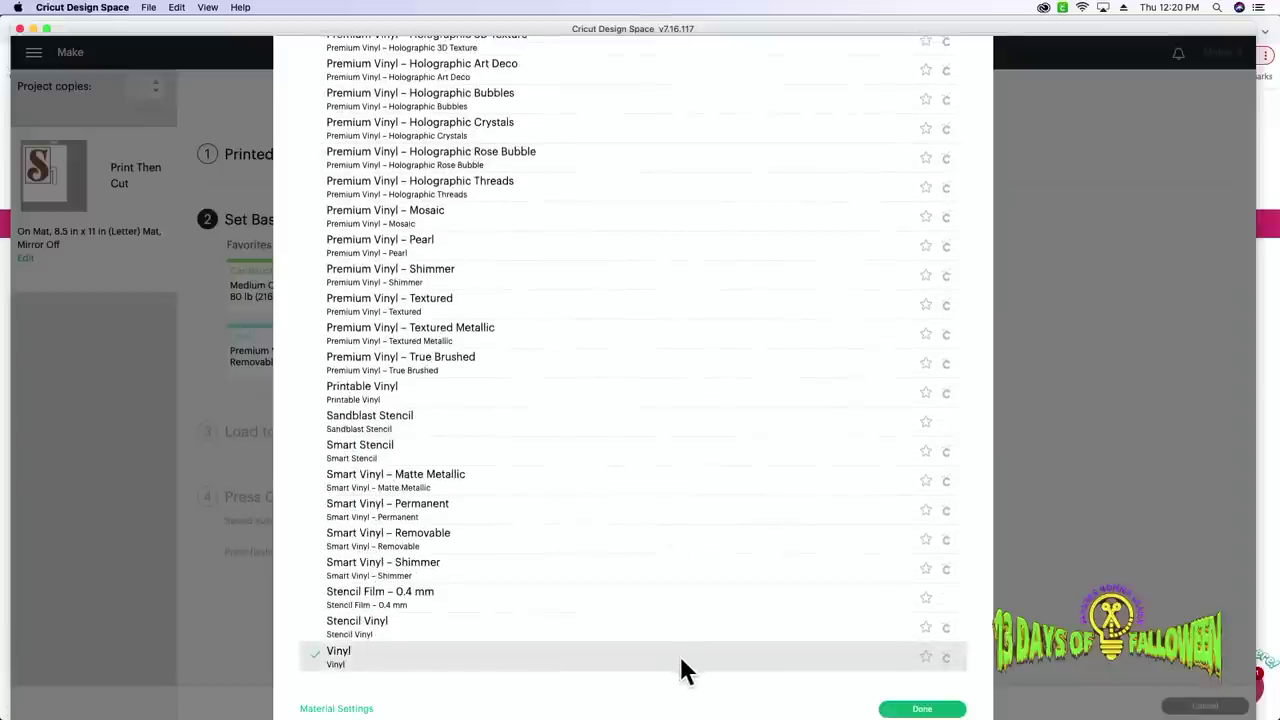
pyautogui.click(950, 710)
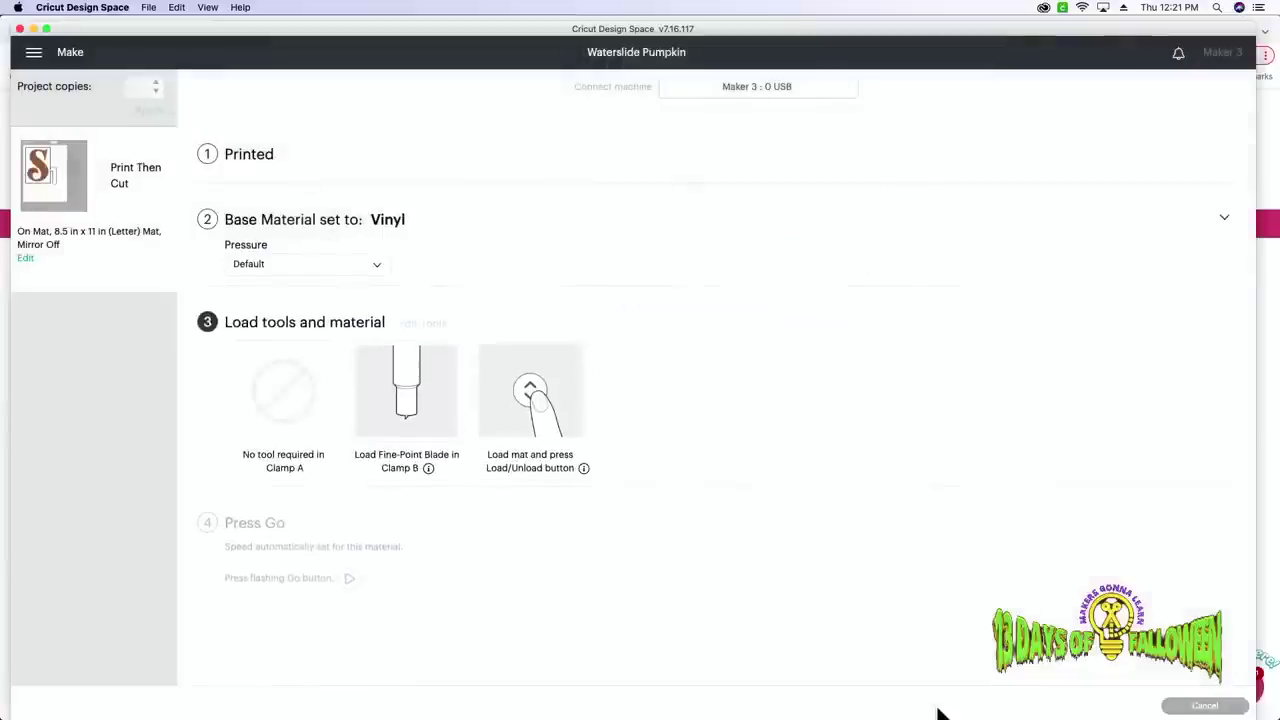